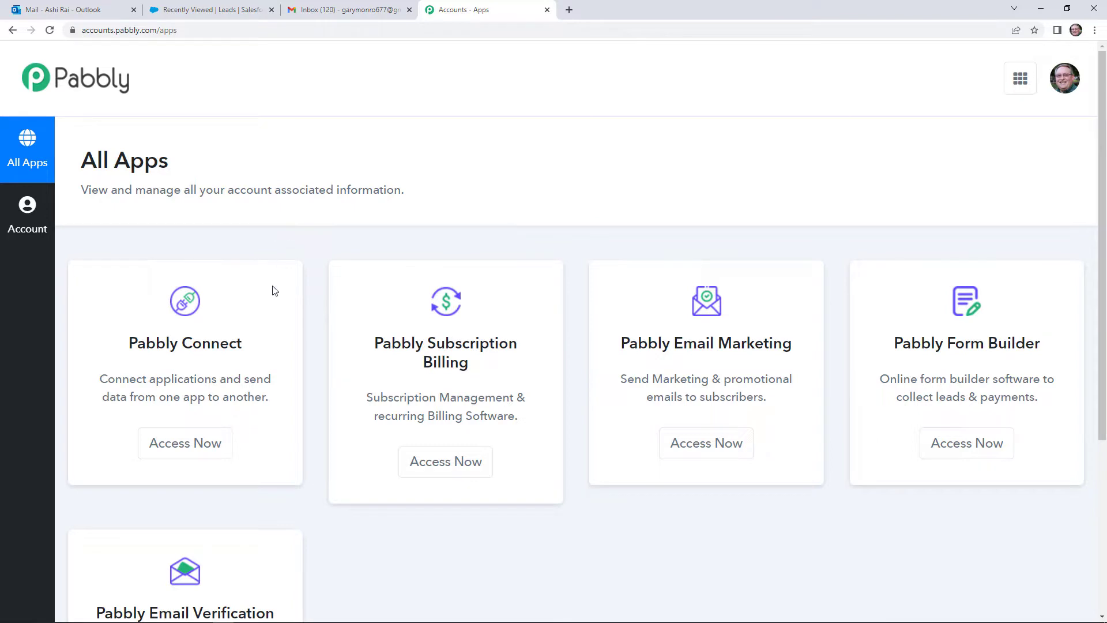
Step: Open Pabbly Connect and create a workflow named "Email Leads To Salesforce"
left_click(173, 453)
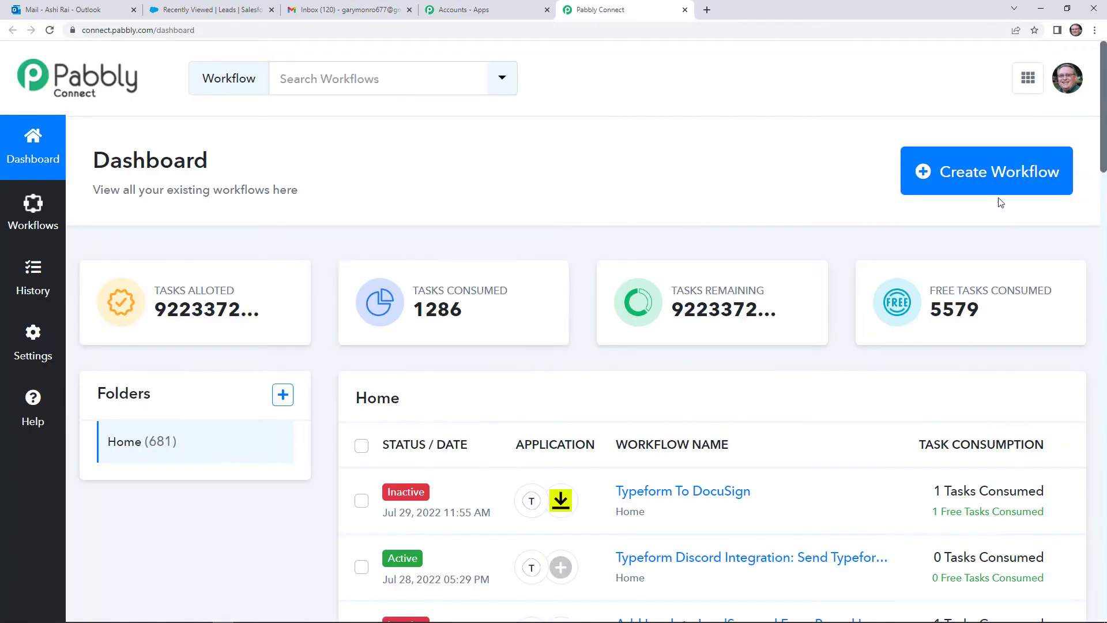
left_click(990, 180)
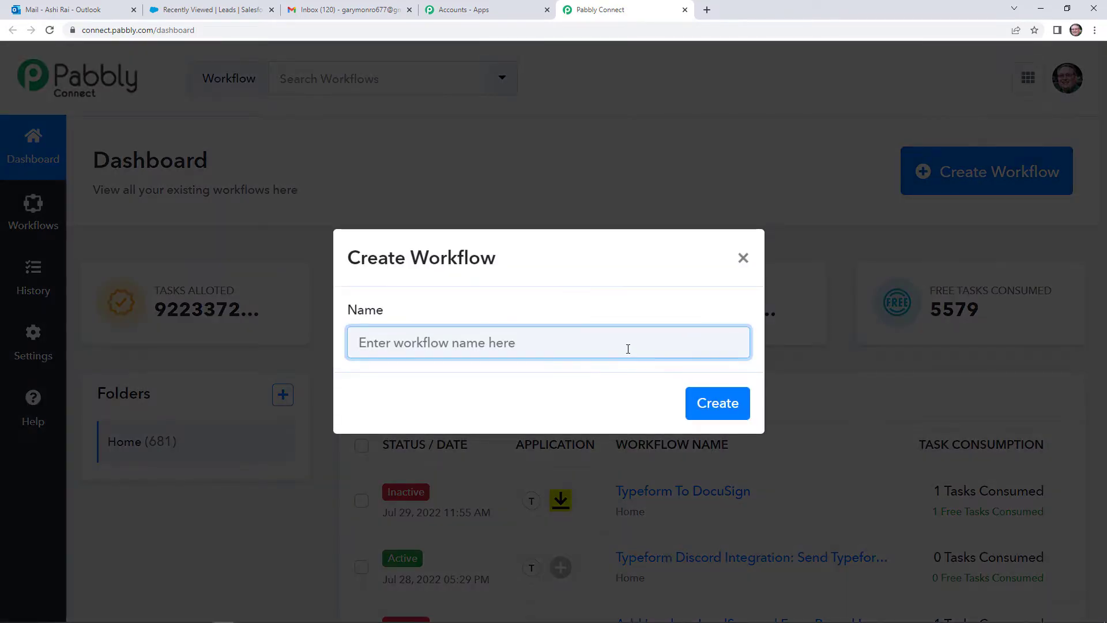
type("Email Leads To Salesforce")
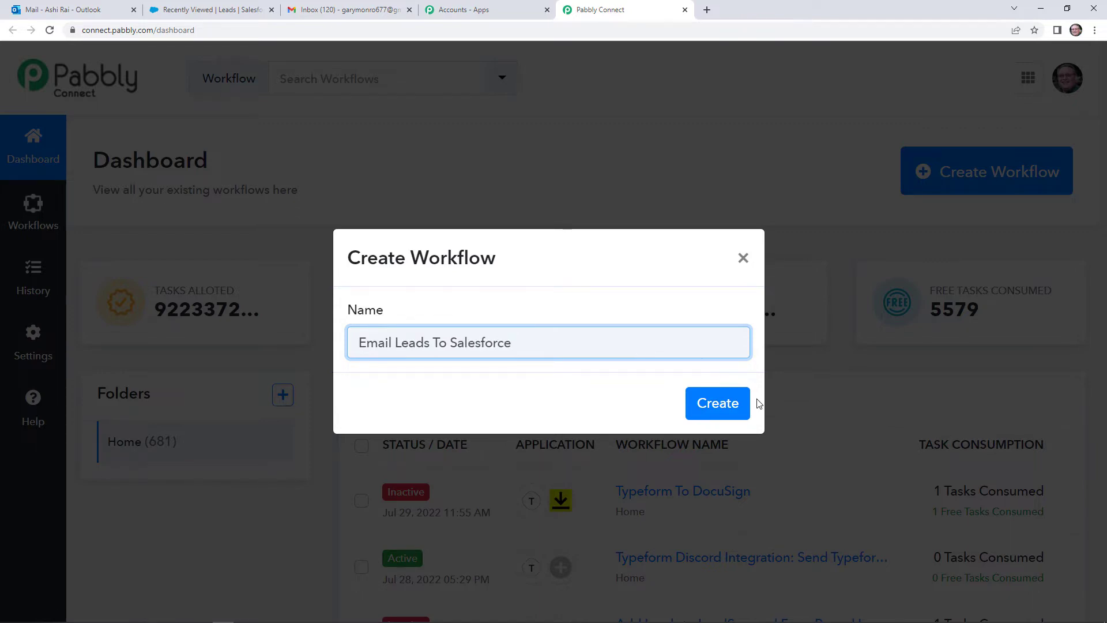
left_click(722, 405)
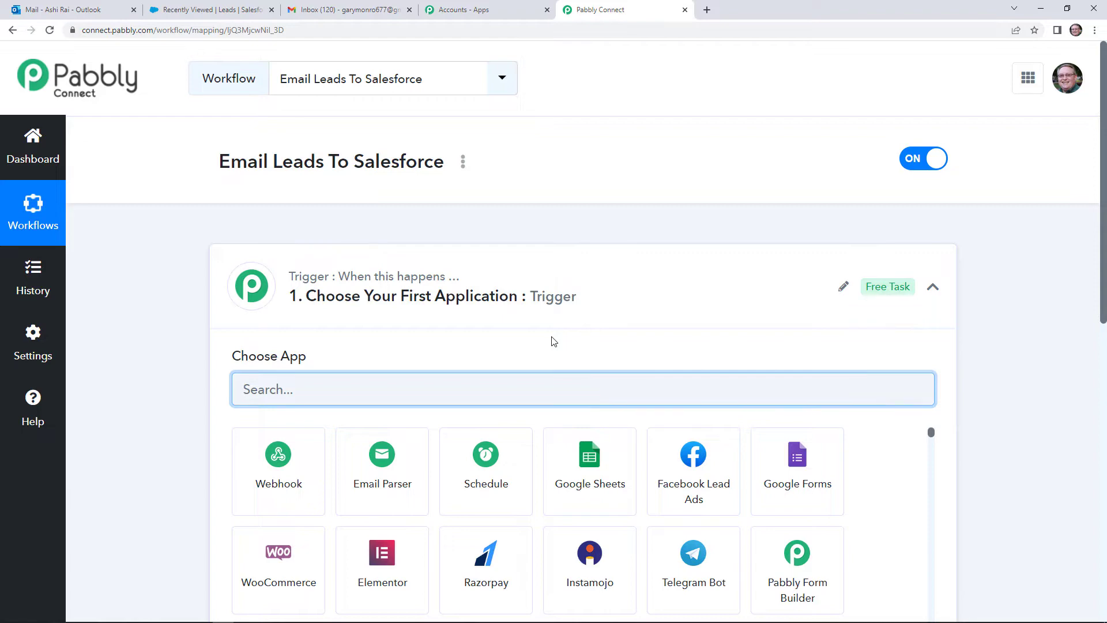
Step: Set the workflow's trigger application to Email Parser and copy its generated email address
scroll(1026, 346, "down", 3)
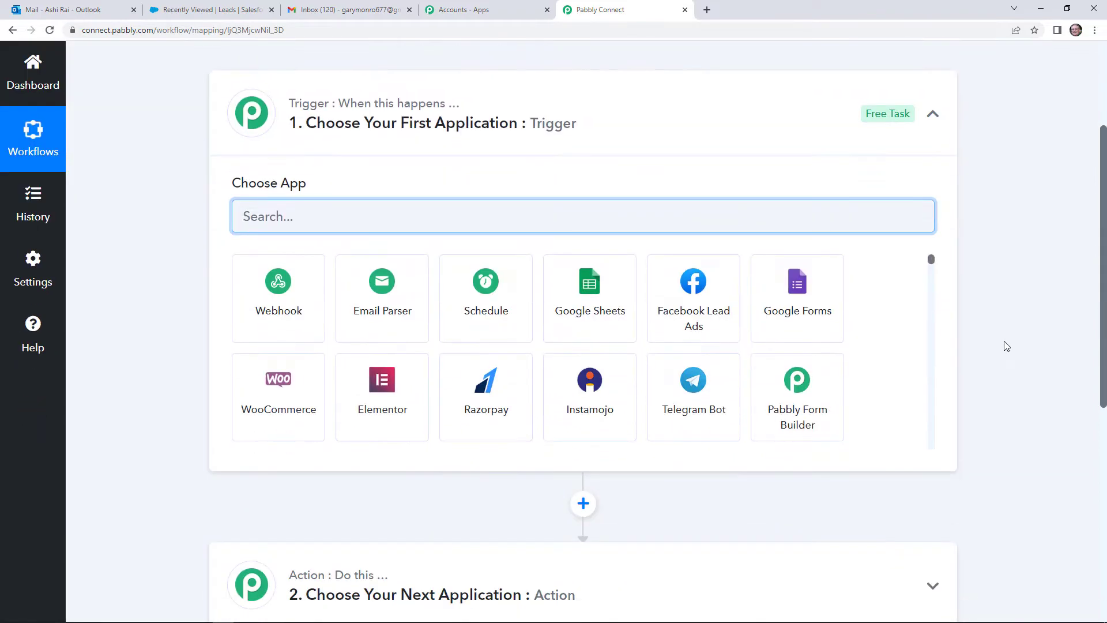
scroll(1006, 346, "down", 3)
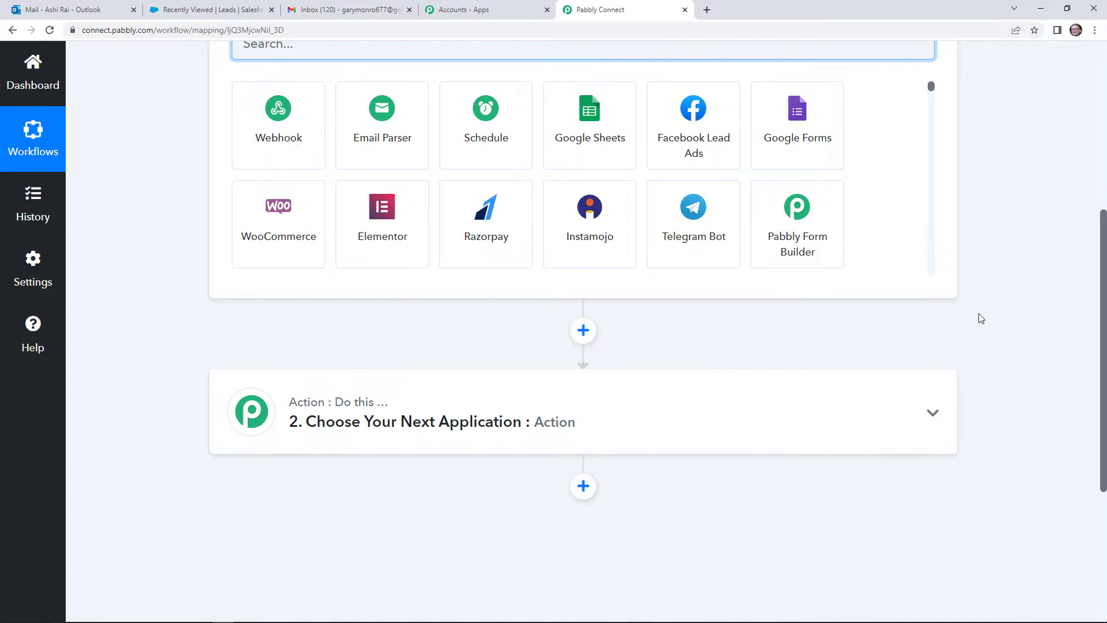
scroll(1032, 276, "up", 5)
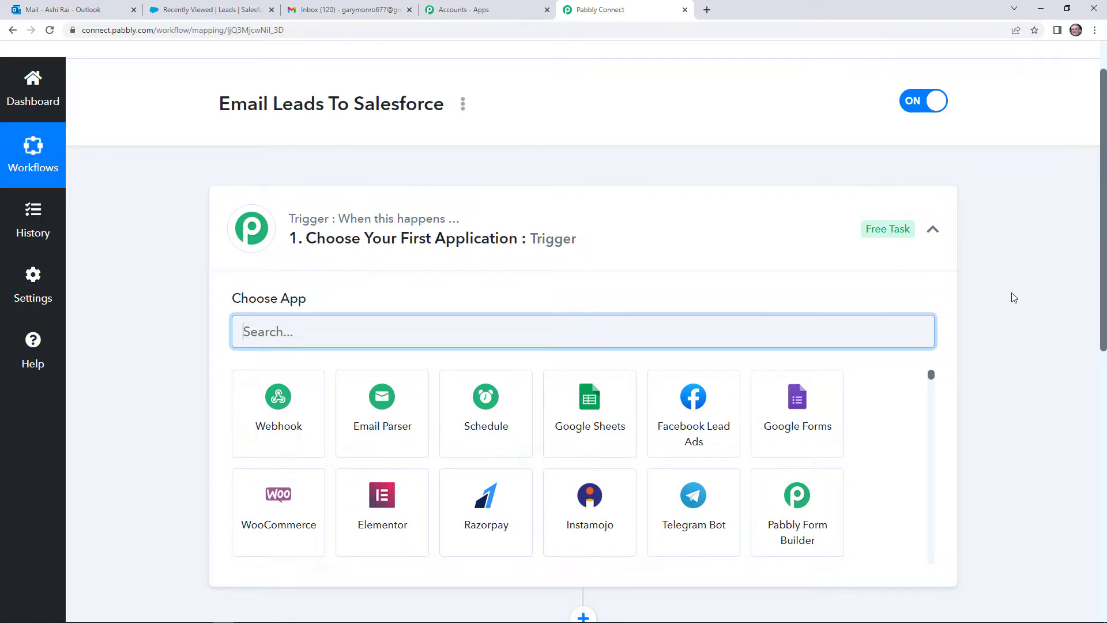
scroll(1009, 301, "down", 2)
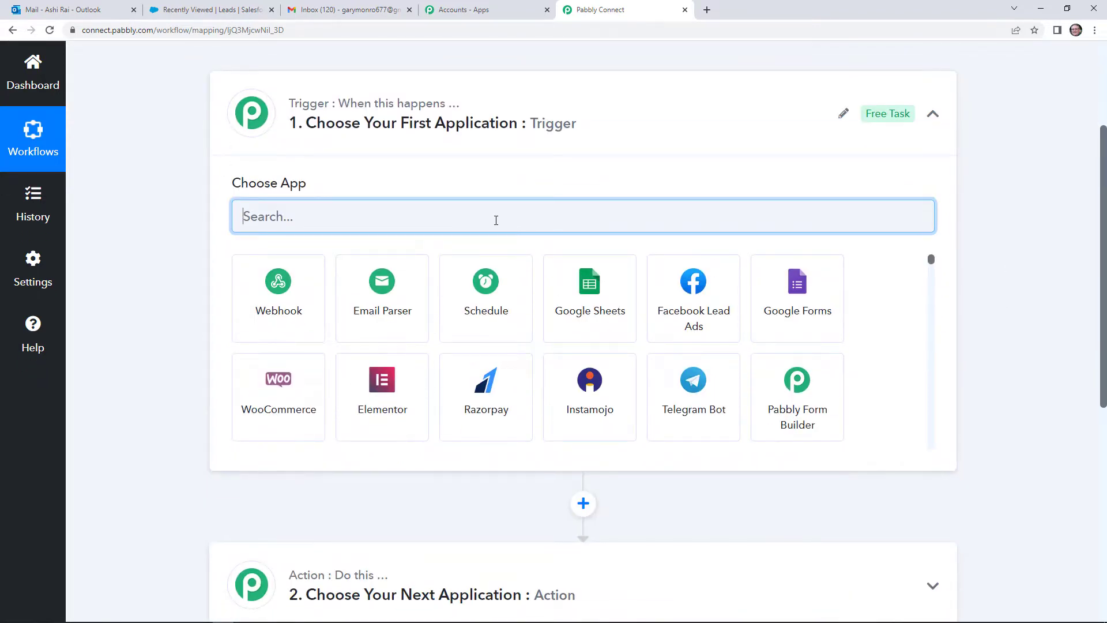
left_click(405, 315)
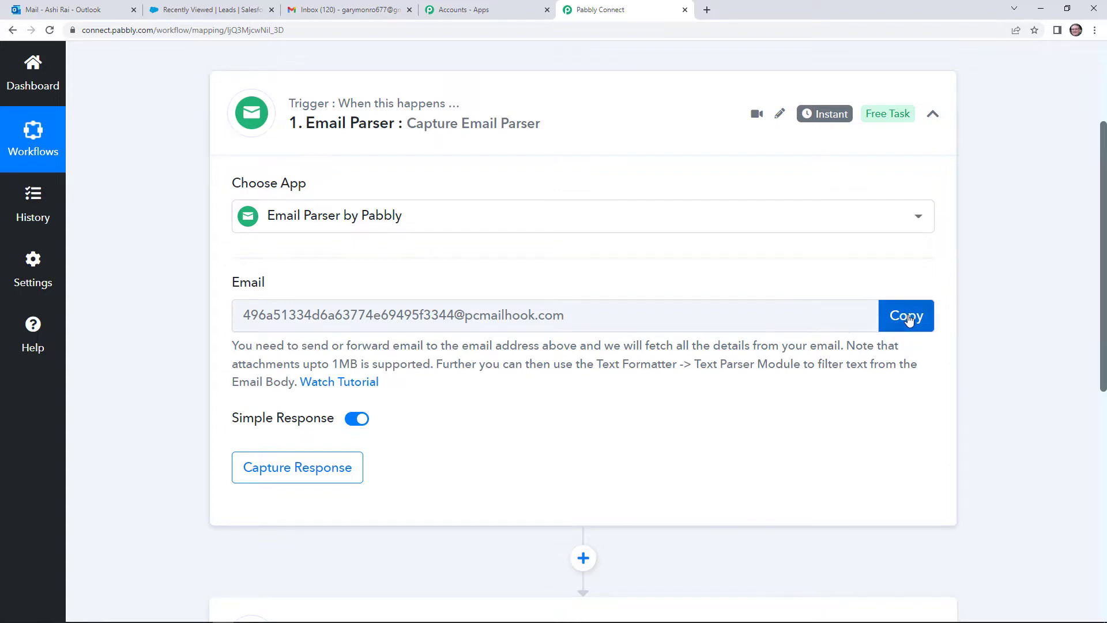
left_click(907, 316)
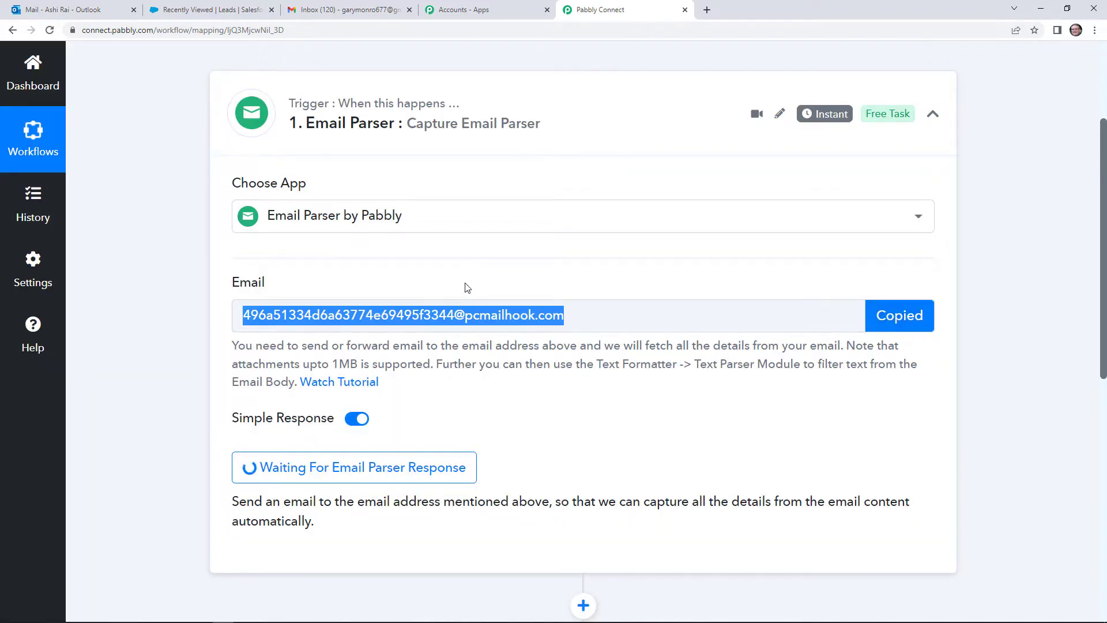
Step: In Outlook, enable mail forwarding to the copied parser address, keeping a copy of forwarded messages, and save the settings
left_click(99, 8)
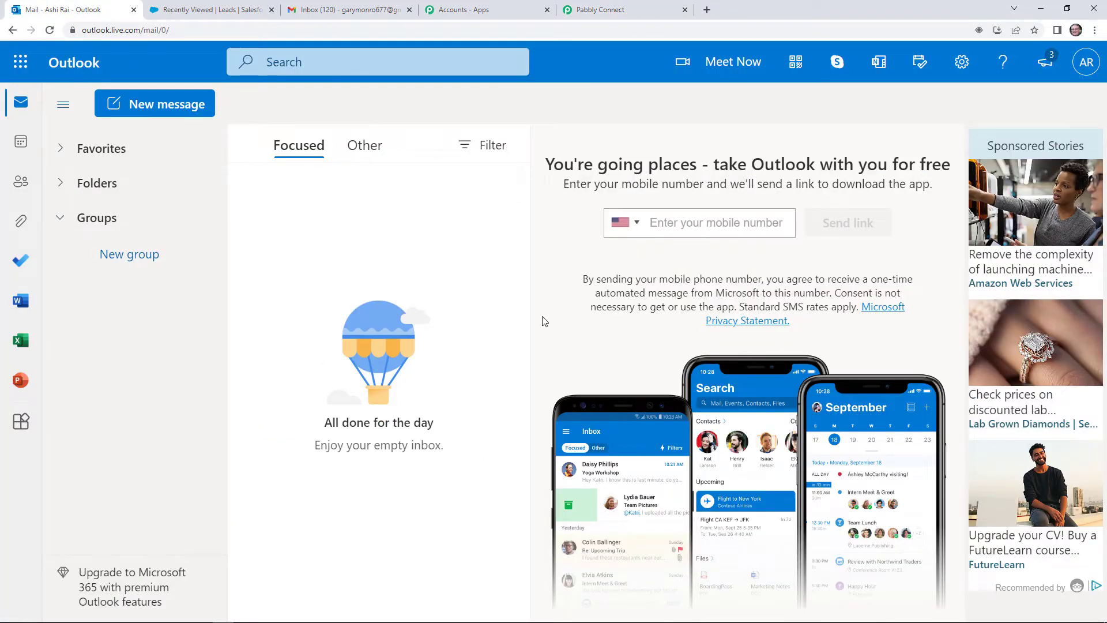
left_click(961, 64)
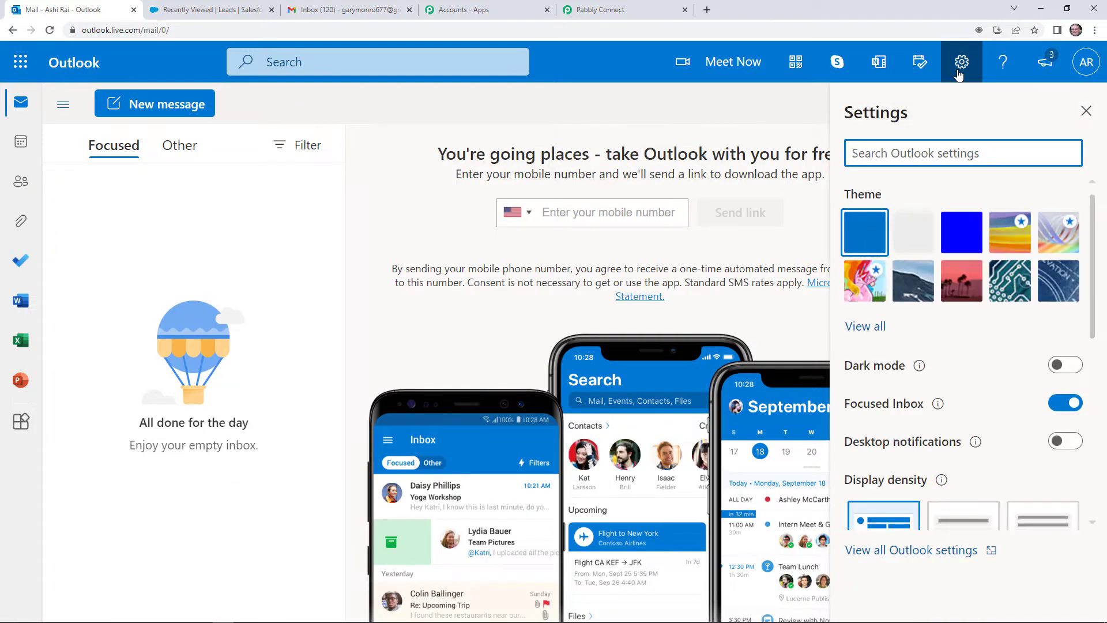
left_click(928, 550)
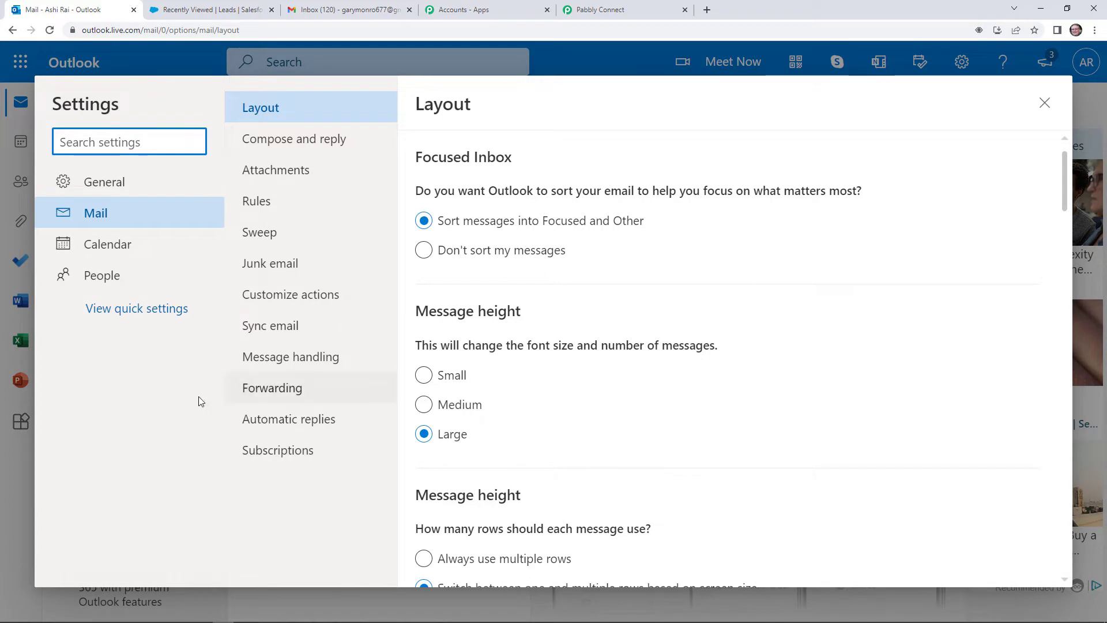
left_click(309, 391)
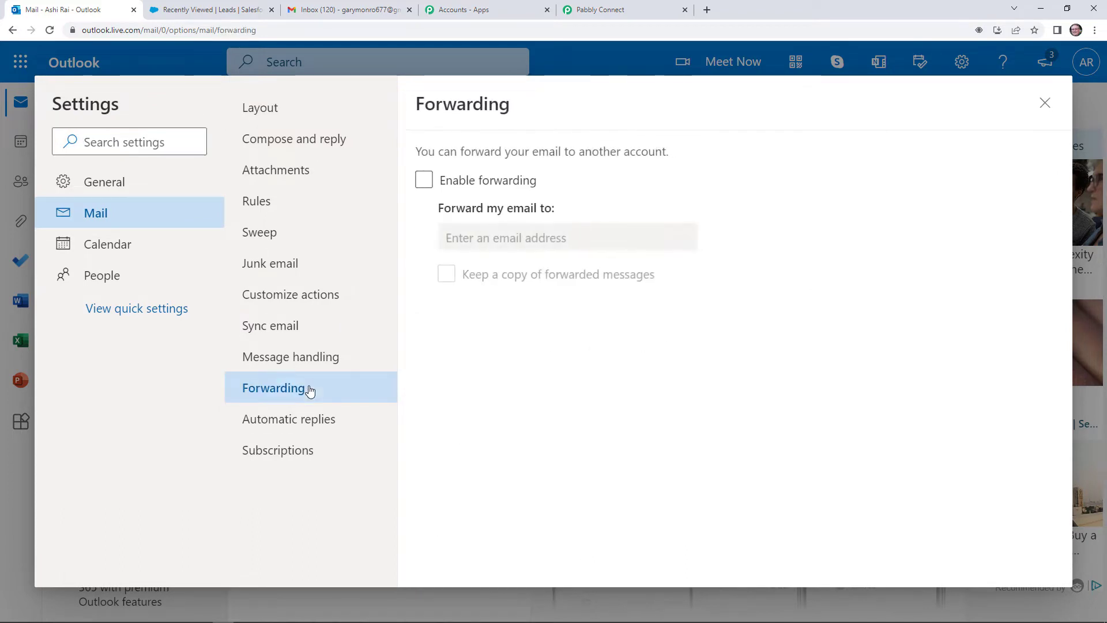
left_click(423, 180)
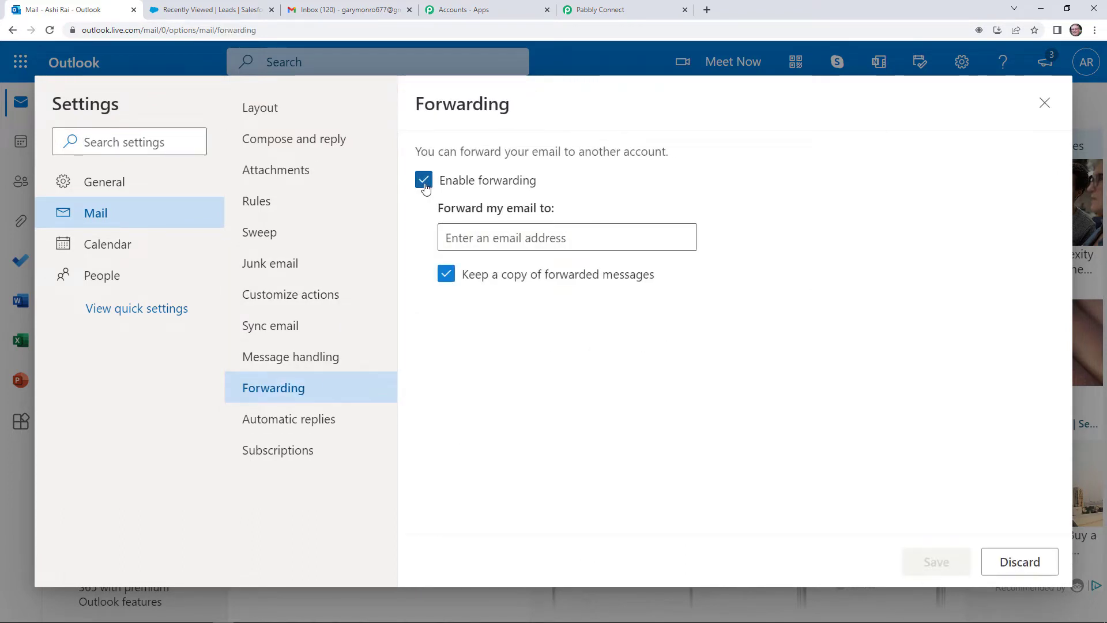
right_click(482, 247)
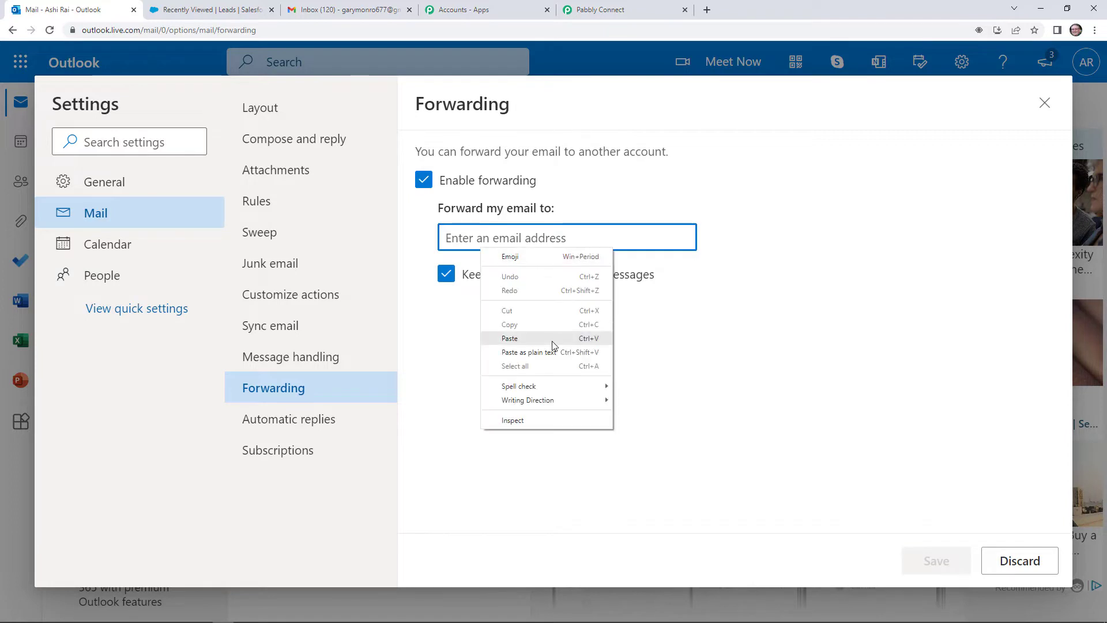
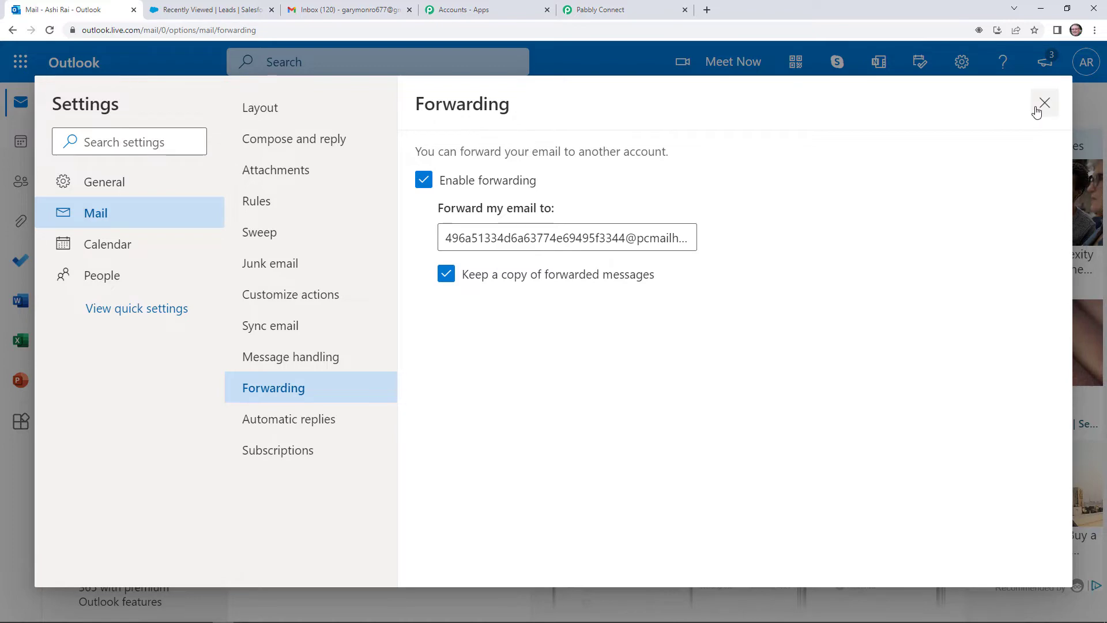
left_click(1041, 107)
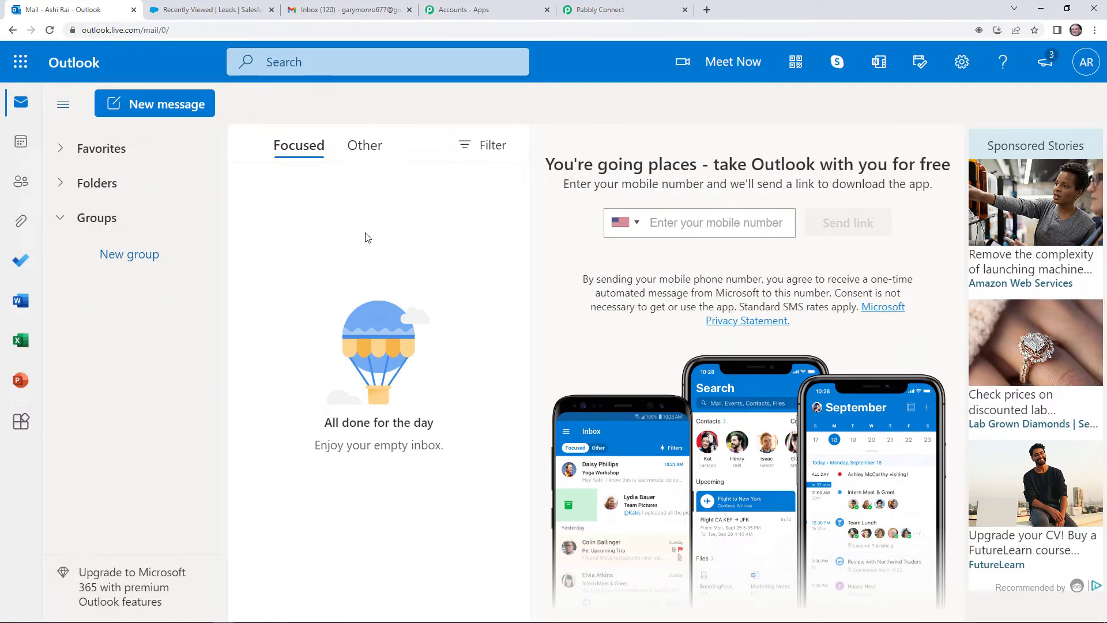
Step: Check the Outlook account's address and send it the drafted "Query Regarding an Automation" email from Gmail
left_click(606, 10)
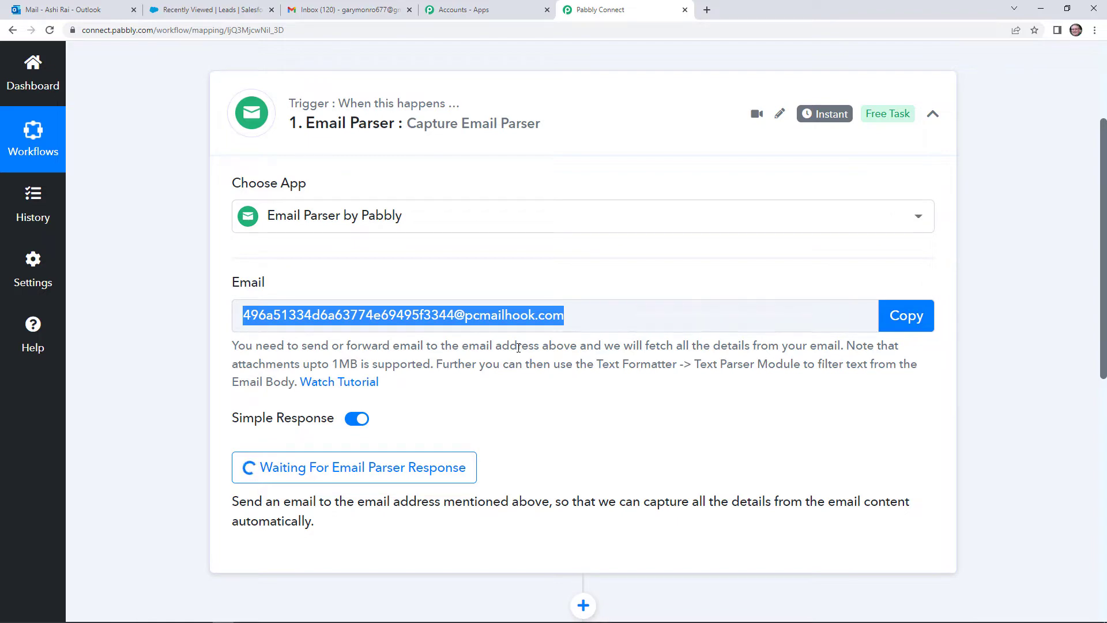
left_click(11, 4)
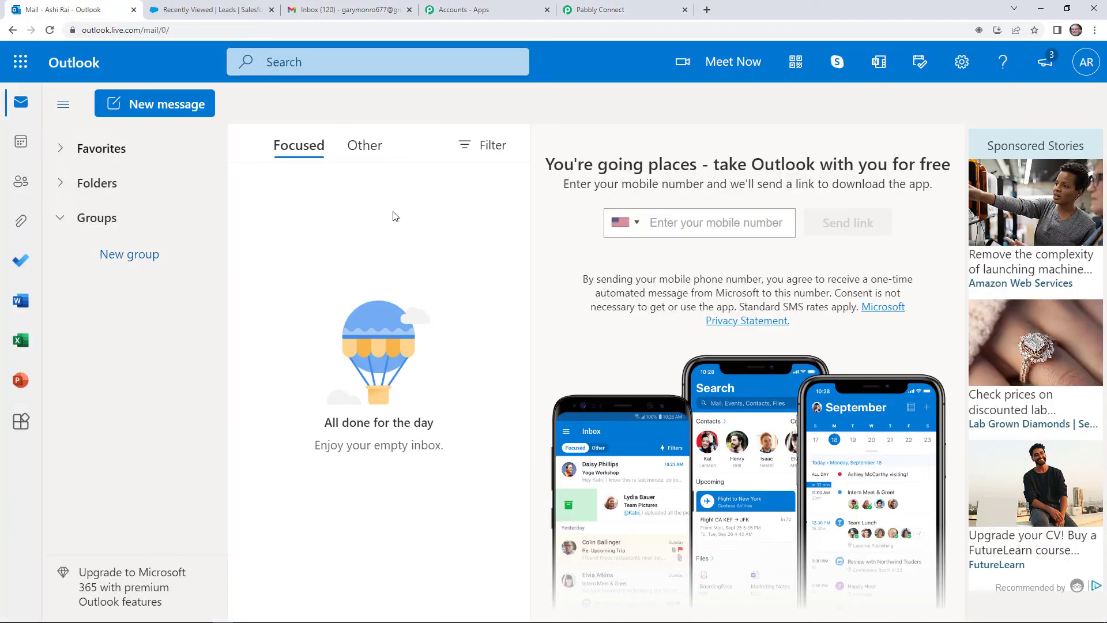
left_click(1086, 63)
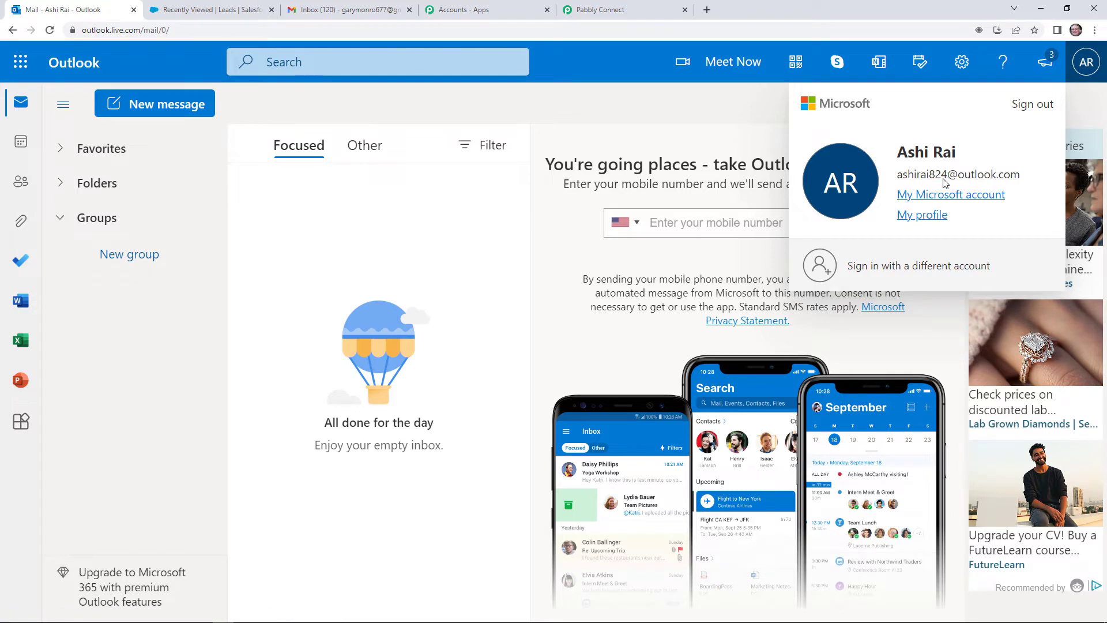
left_click(364, 14)
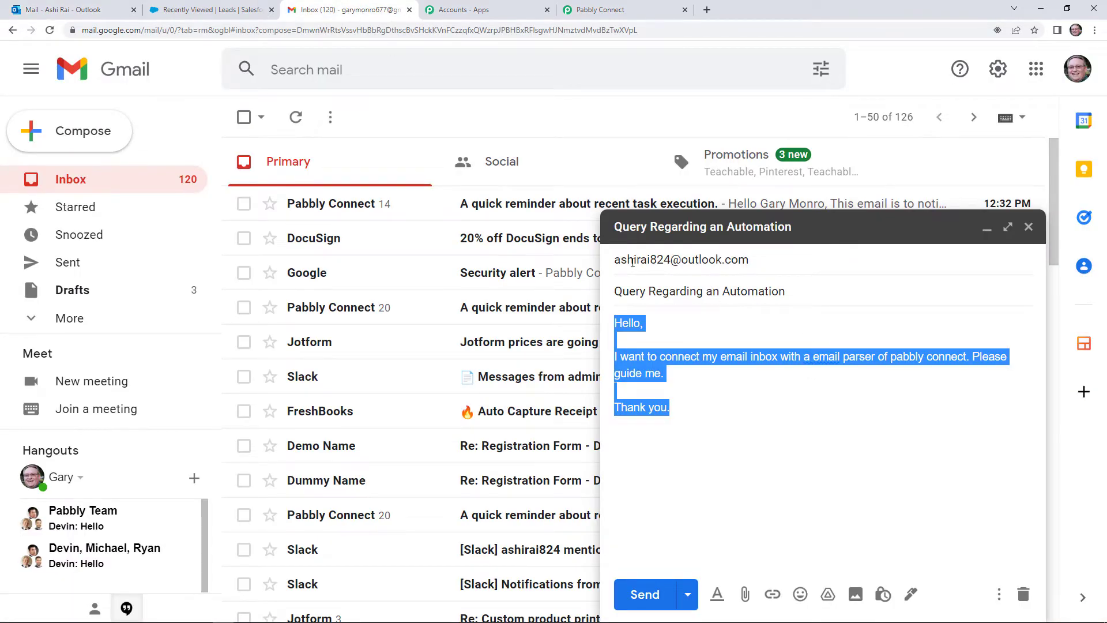
mouse_move(631, 261)
left_click(701, 428)
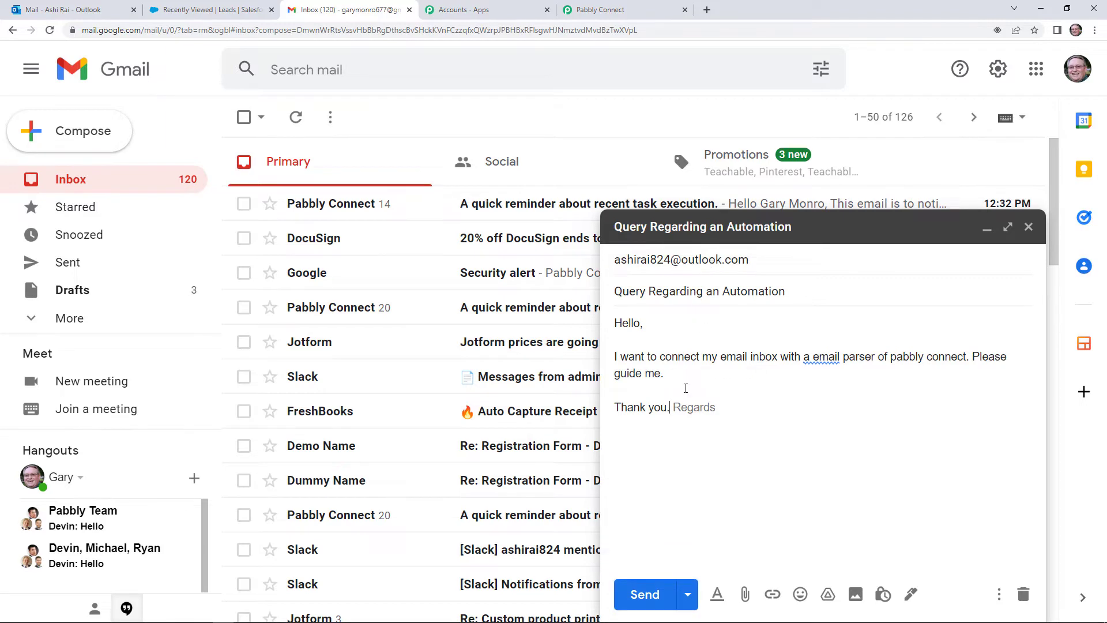
left_click(645, 594)
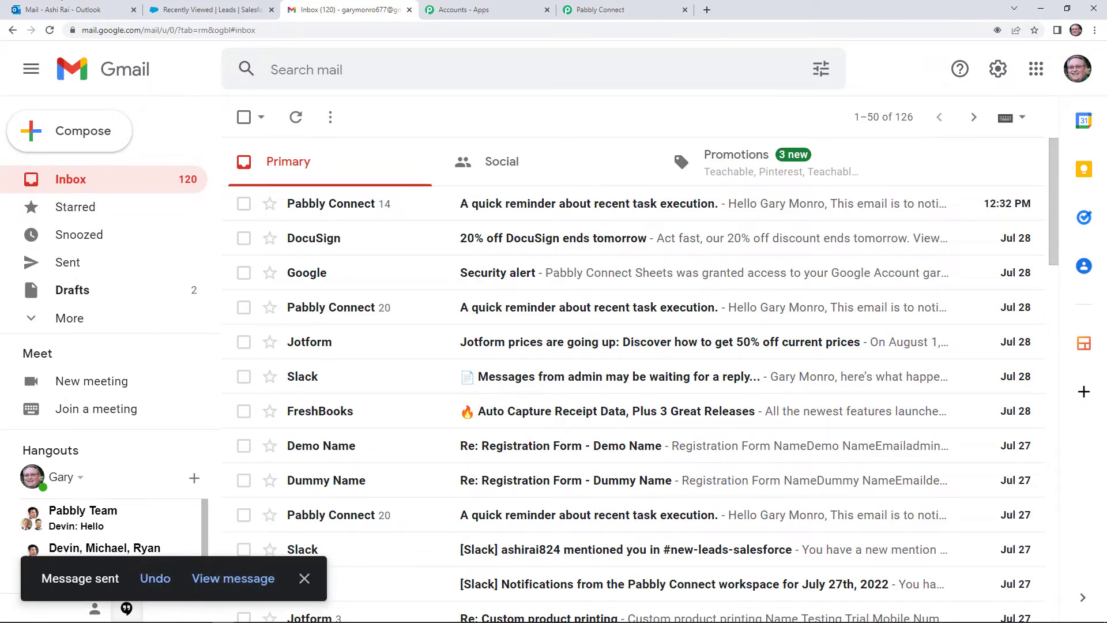
Step: Refresh the Outlook inbox, open the "Query Regarding an Automation" message and compare its sender with the Gmail account
left_click(42, 4)
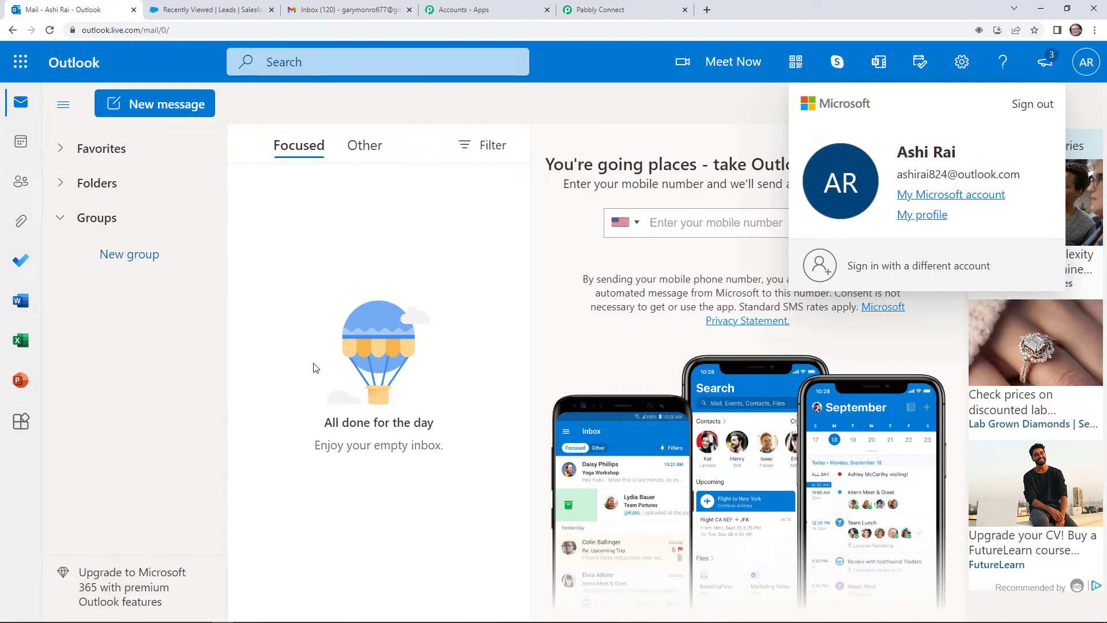
key("F5")
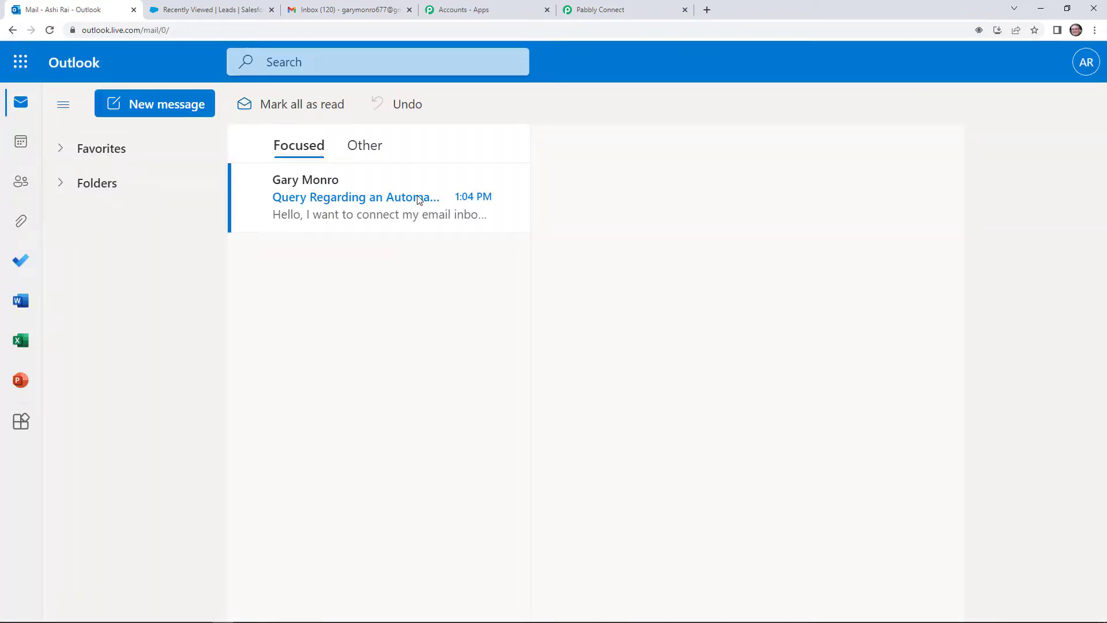
left_click(364, 209)
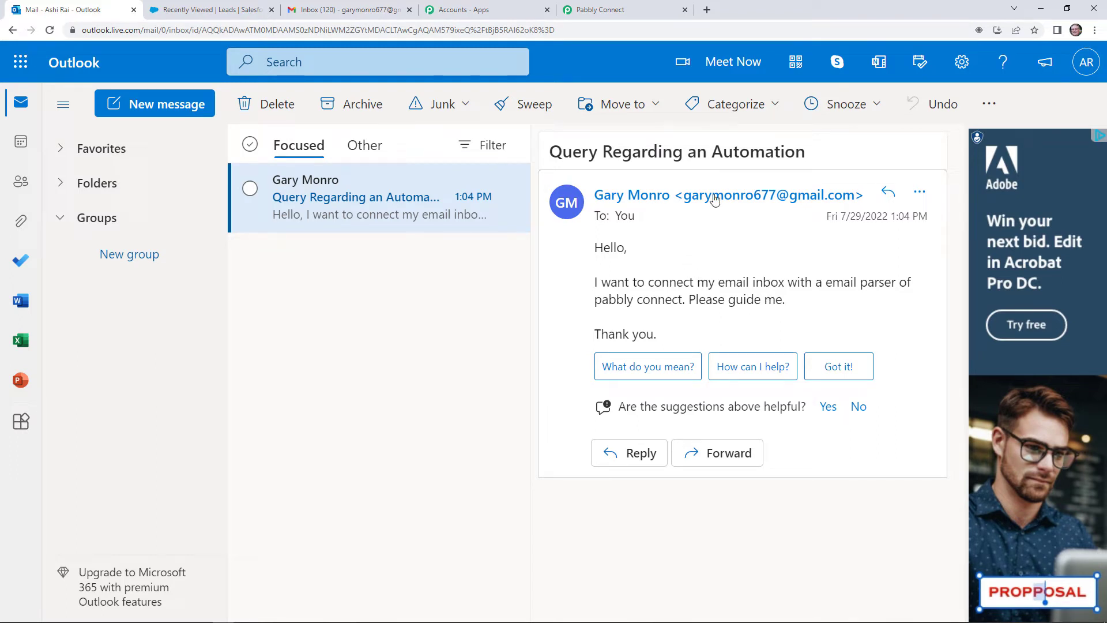
mouse_move(712, 199)
left_click(342, 7)
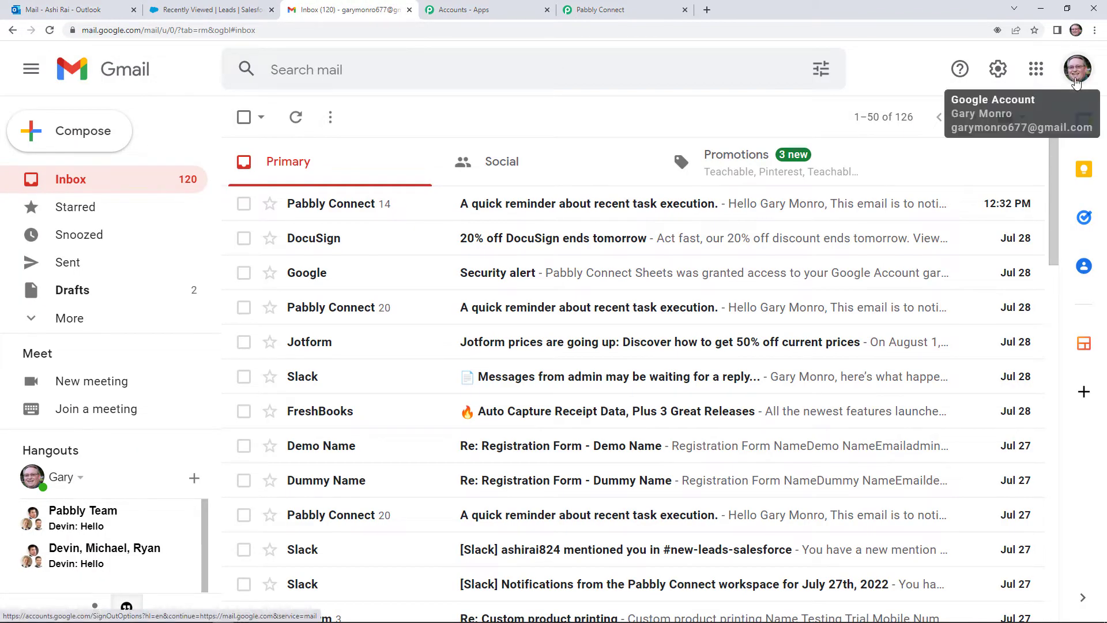
left_click(62, 10)
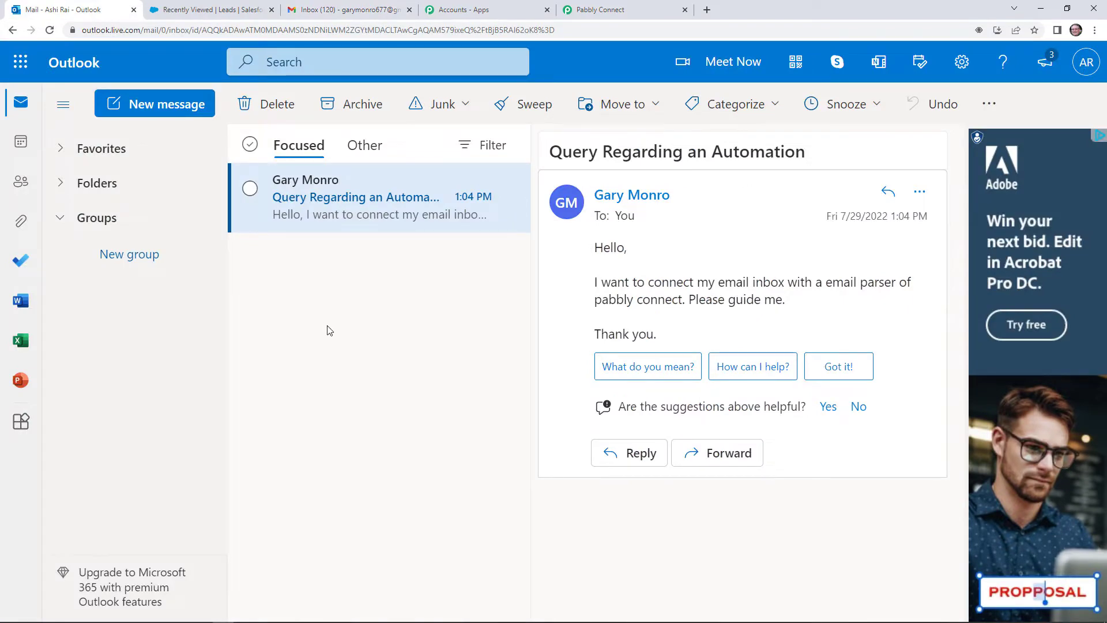
Step: In Pabbly Connect, examine the captured Email Parser response, checking the sender name, sender address, subject and full body text
left_click(600, 10)
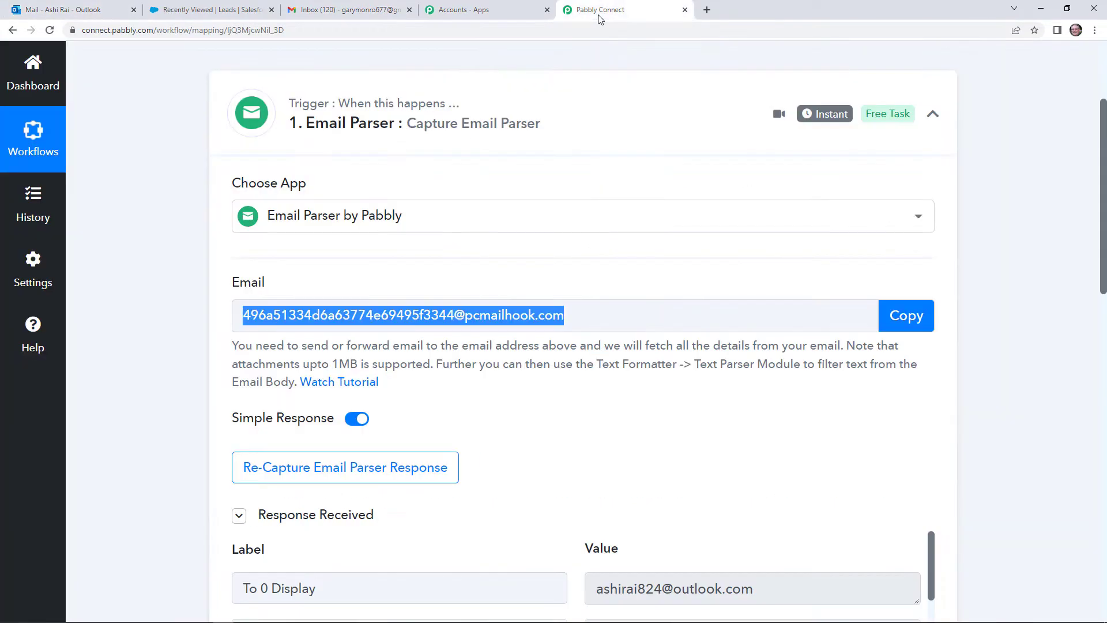
scroll(568, 409, "down", 2)
scroll(742, 327, "down", 3)
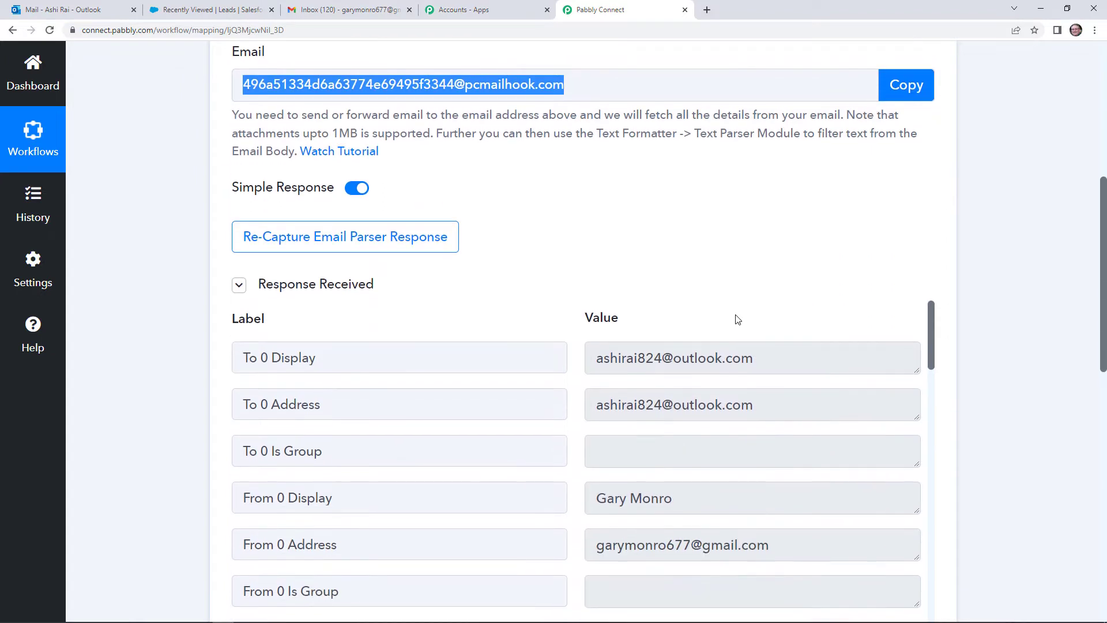
scroll(638, 200, "down", 3)
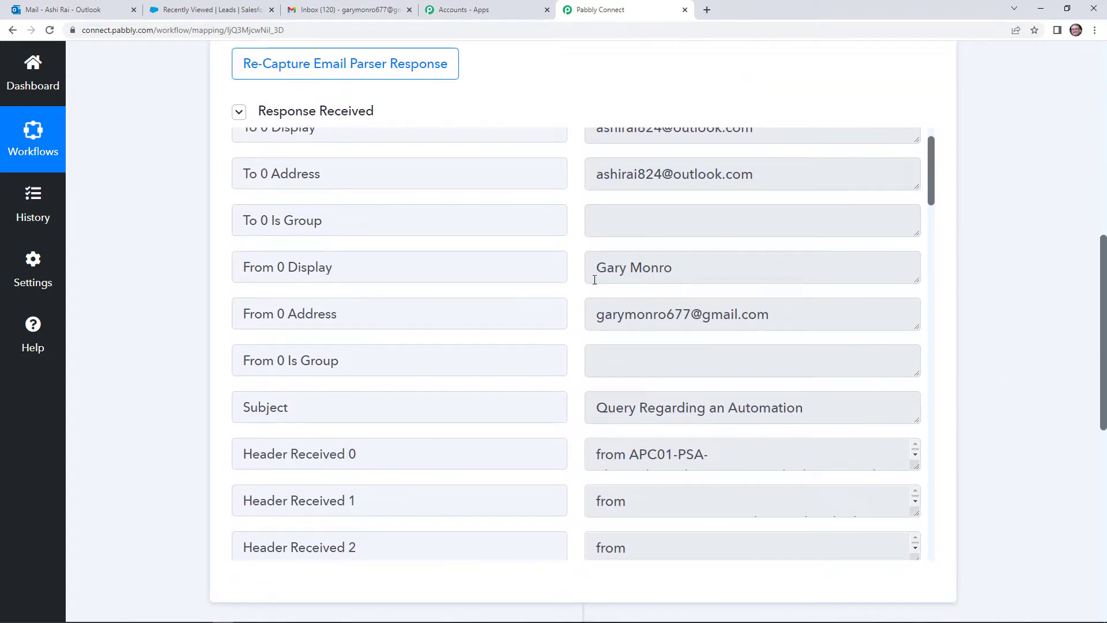
scroll(720, 340, "down", 1)
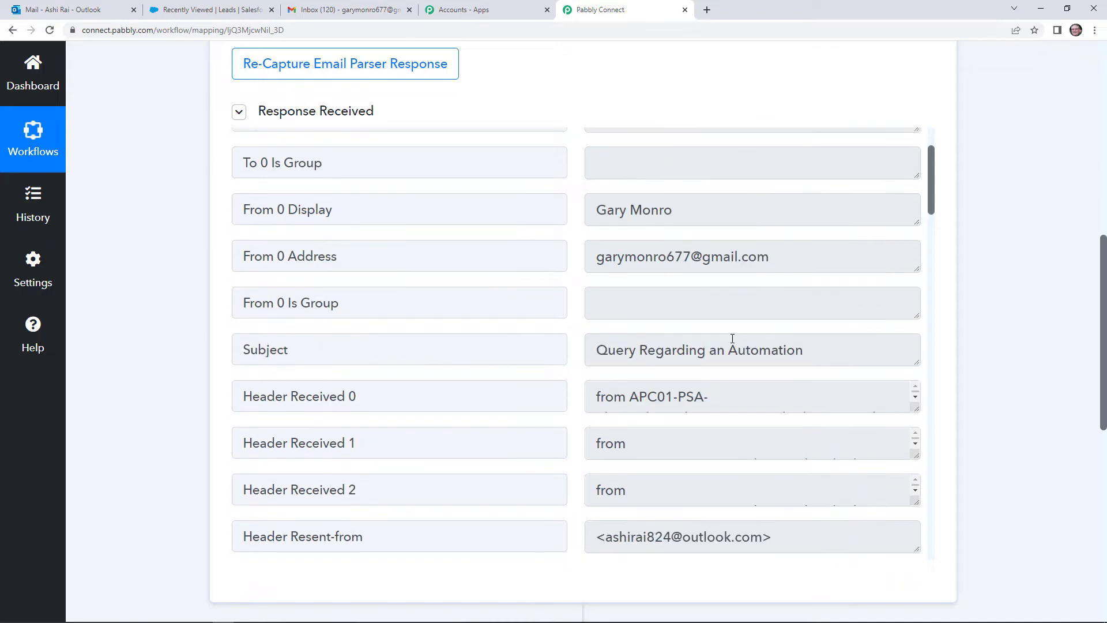
scroll(740, 361, "down", 2)
scroll(707, 342, "down", 1)
scroll(1028, 367, "down", 3)
scroll(842, 357, "down", 7)
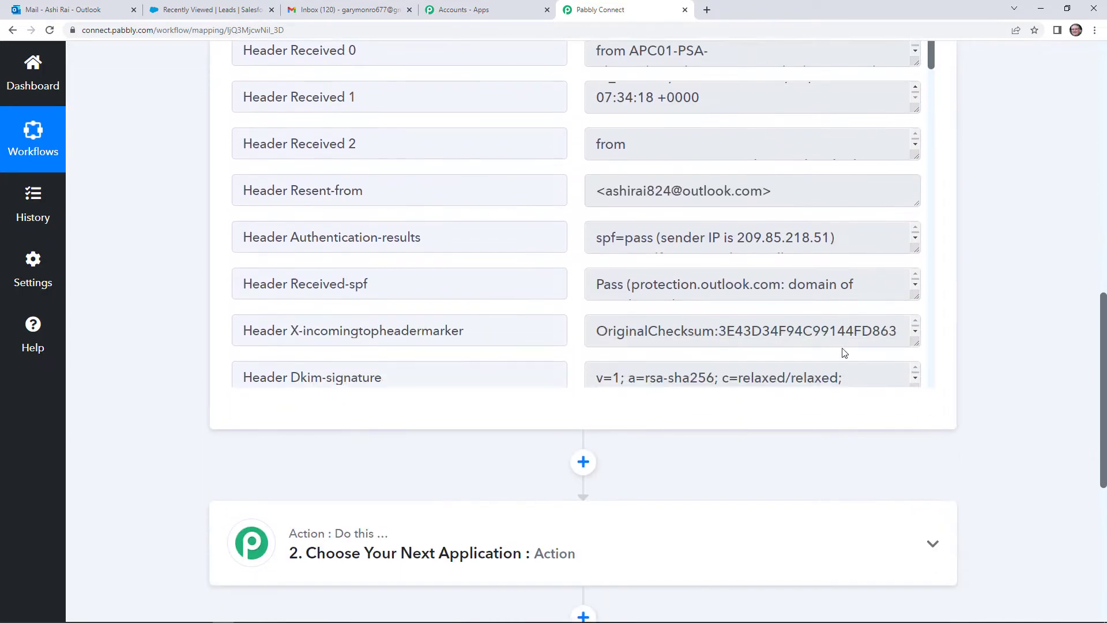
scroll(791, 336, "down", 16)
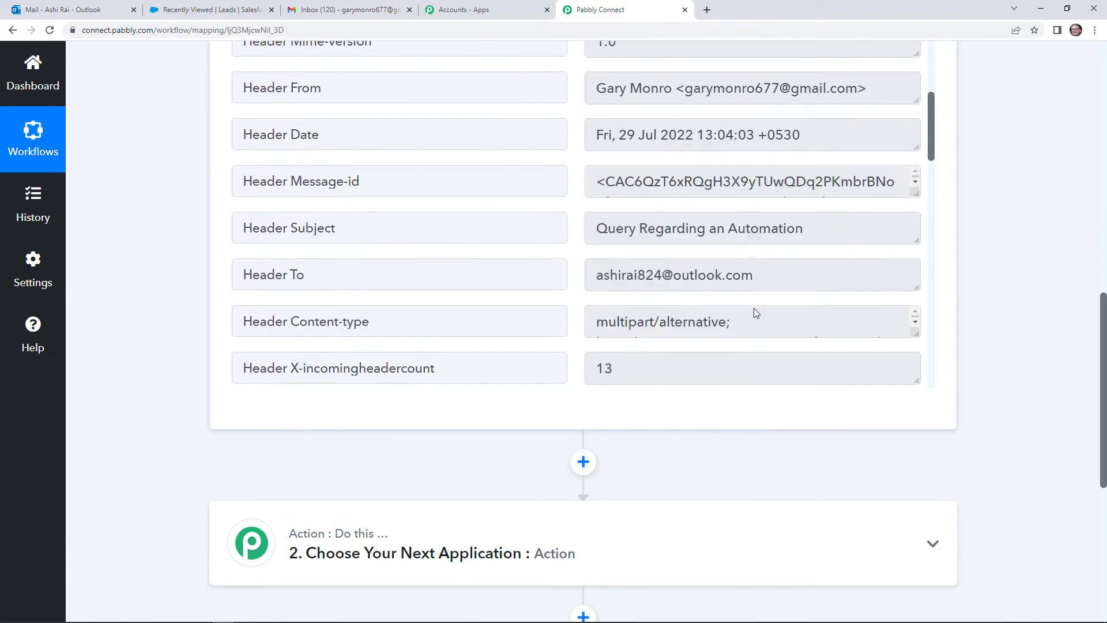
scroll(755, 308, "down", 13)
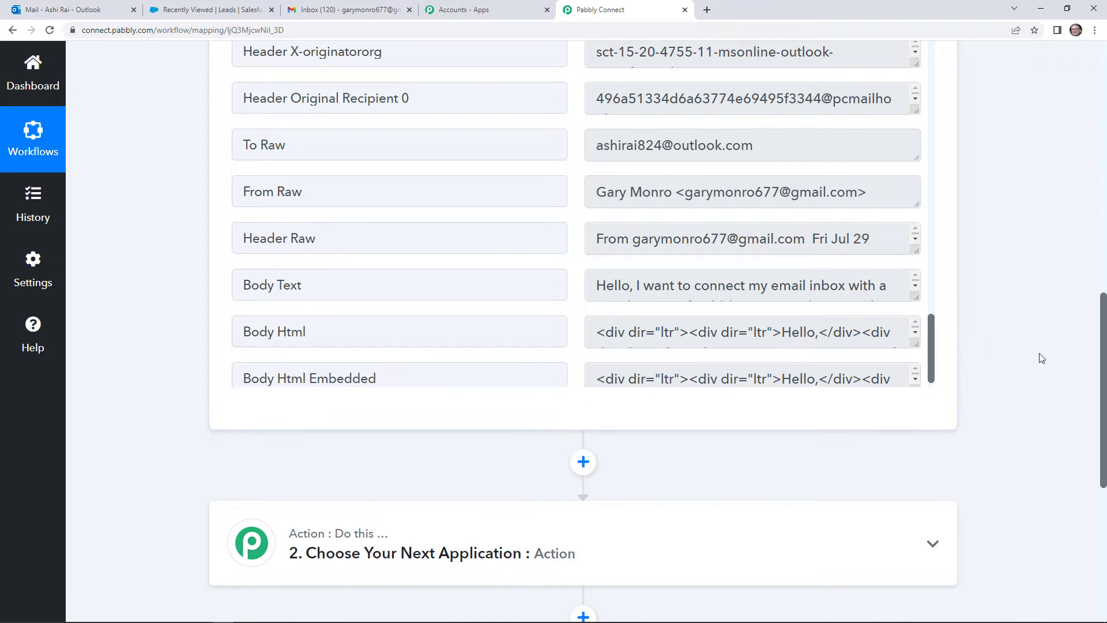
left_click_drag(907, 354, 900, 385)
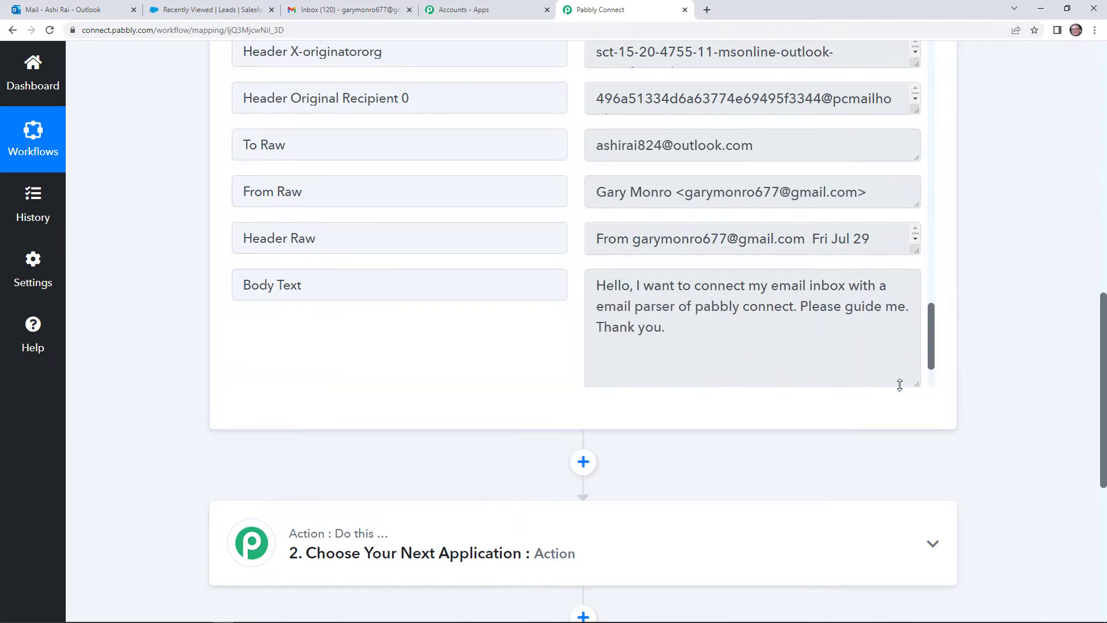
Step: Set the workflow's action application to Salesforce with the Create Lead action event
scroll(980, 365, "down", 2)
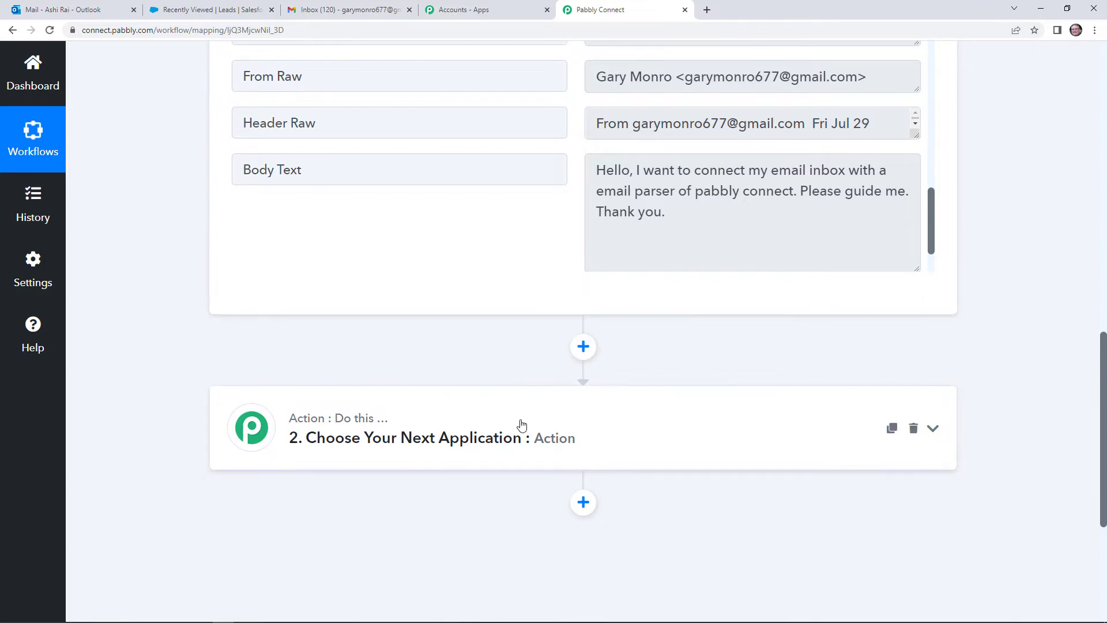
scroll(511, 403, "down", 2)
left_click(518, 318)
left_click(388, 413)
type("sla")
key("BackSpace")
key("BackSpace")
type("ale")
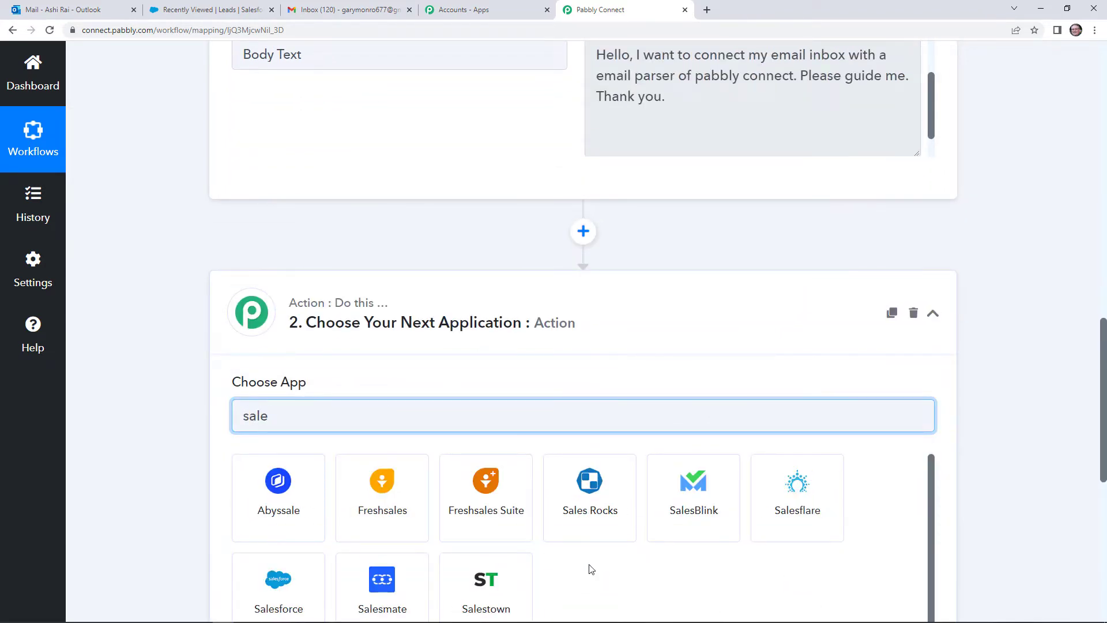
left_click(251, 592)
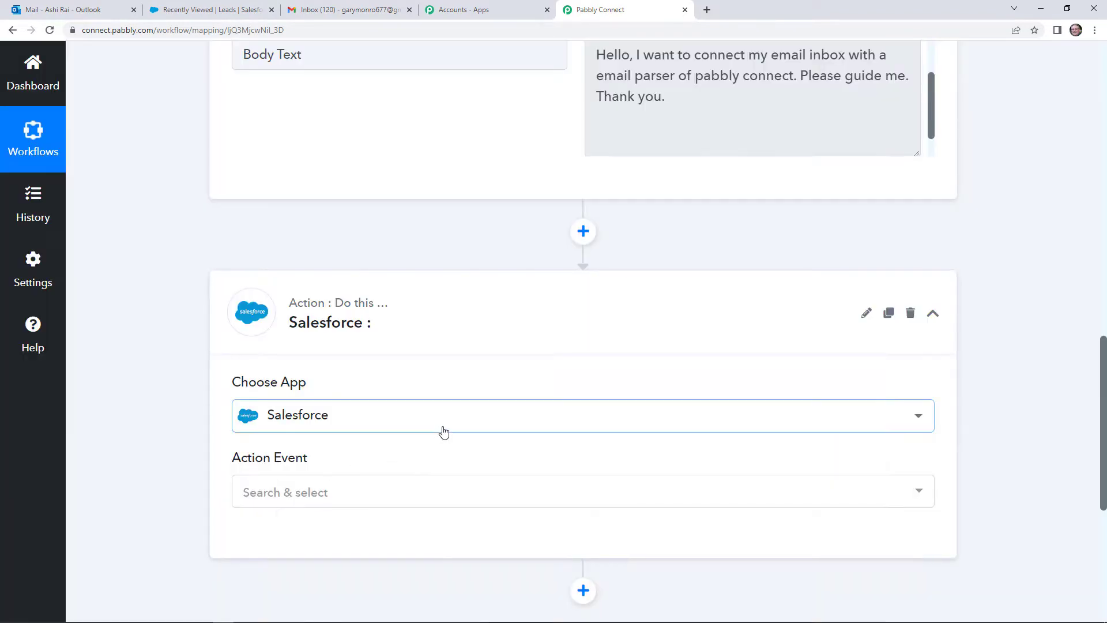
left_click(374, 493)
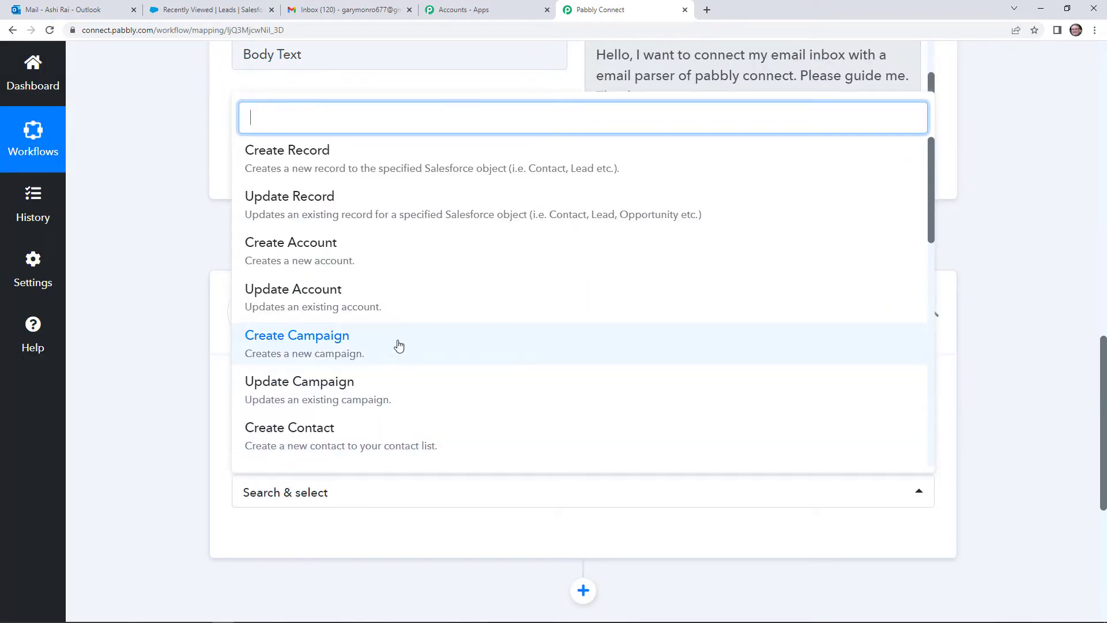
scroll(369, 462, "up", 2)
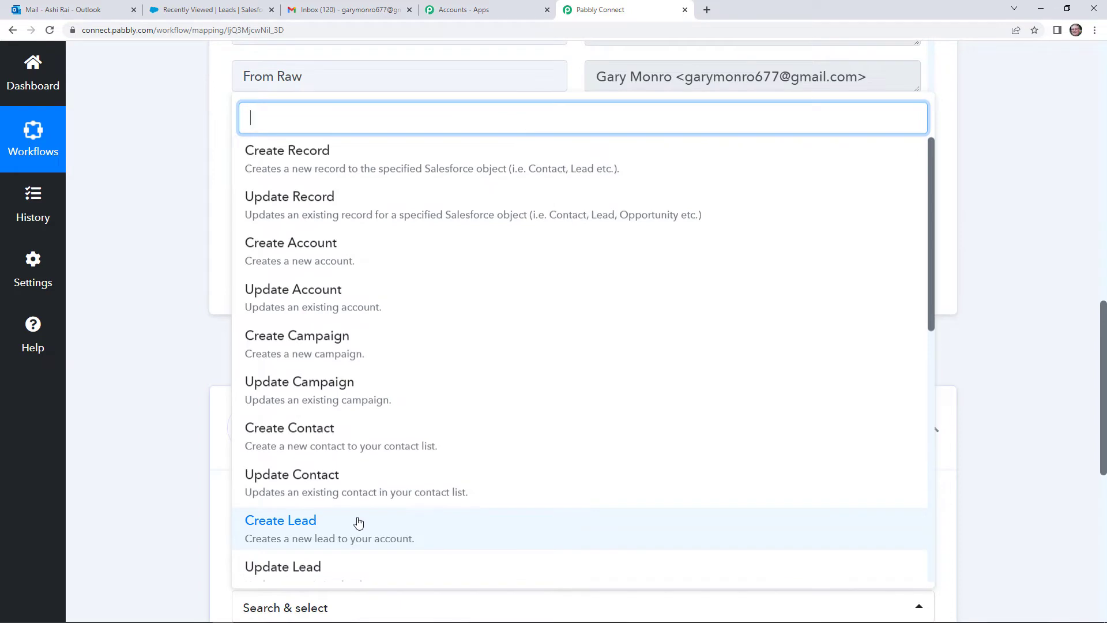
left_click(358, 522)
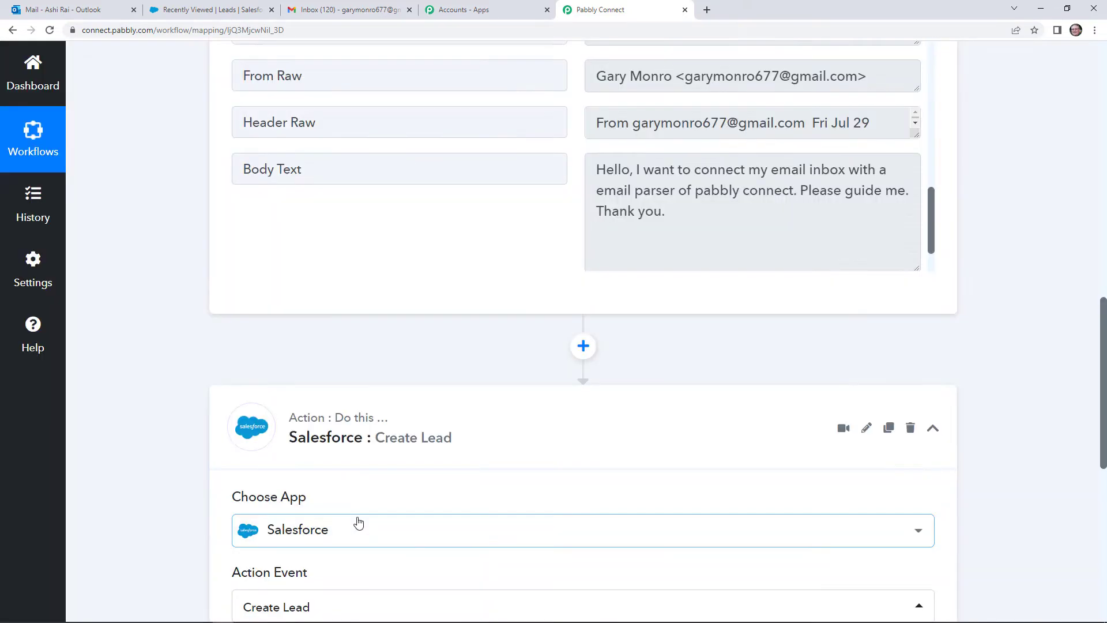
Step: Connect the Salesforce action through a new connection and allow Pabbly Connect access to the Salesforce account
scroll(665, 330, "down", 6)
left_click(271, 312)
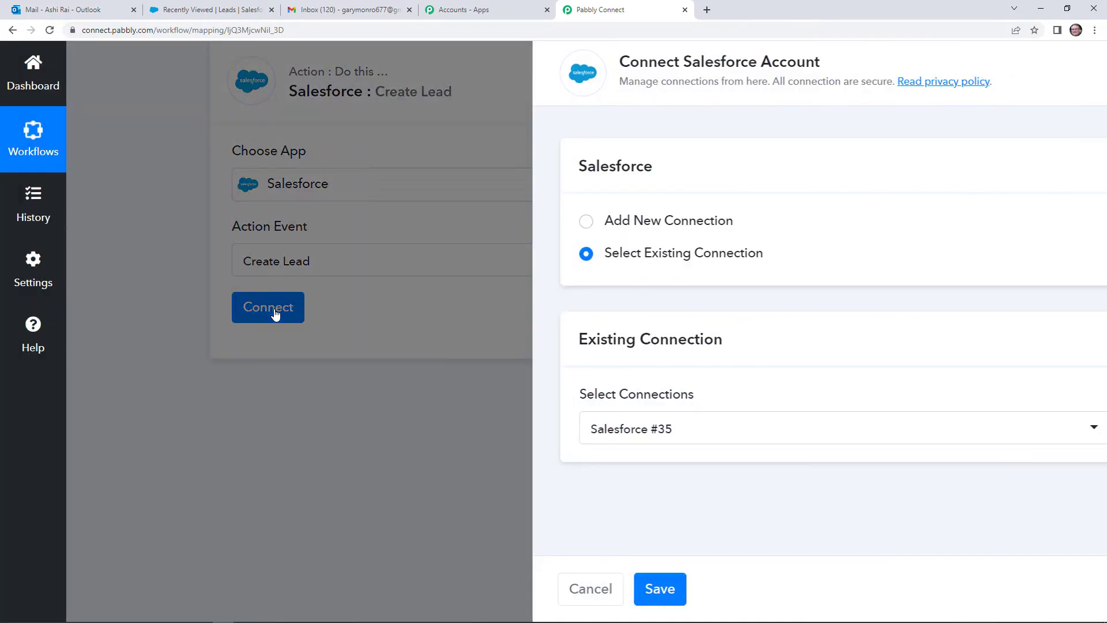
left_click(532, 225)
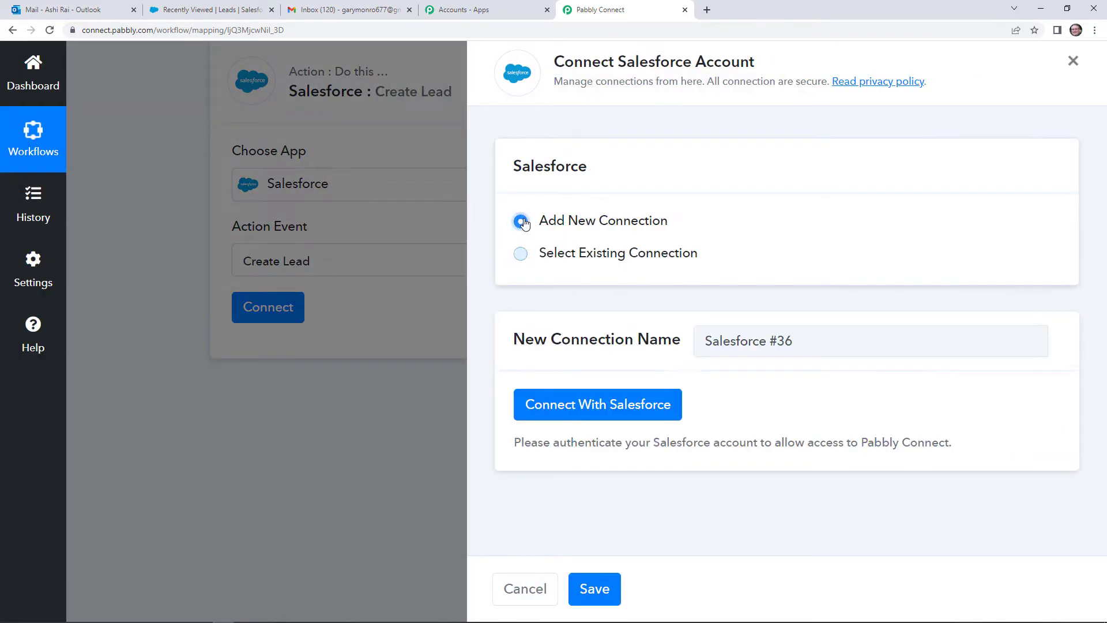
left_click(613, 415)
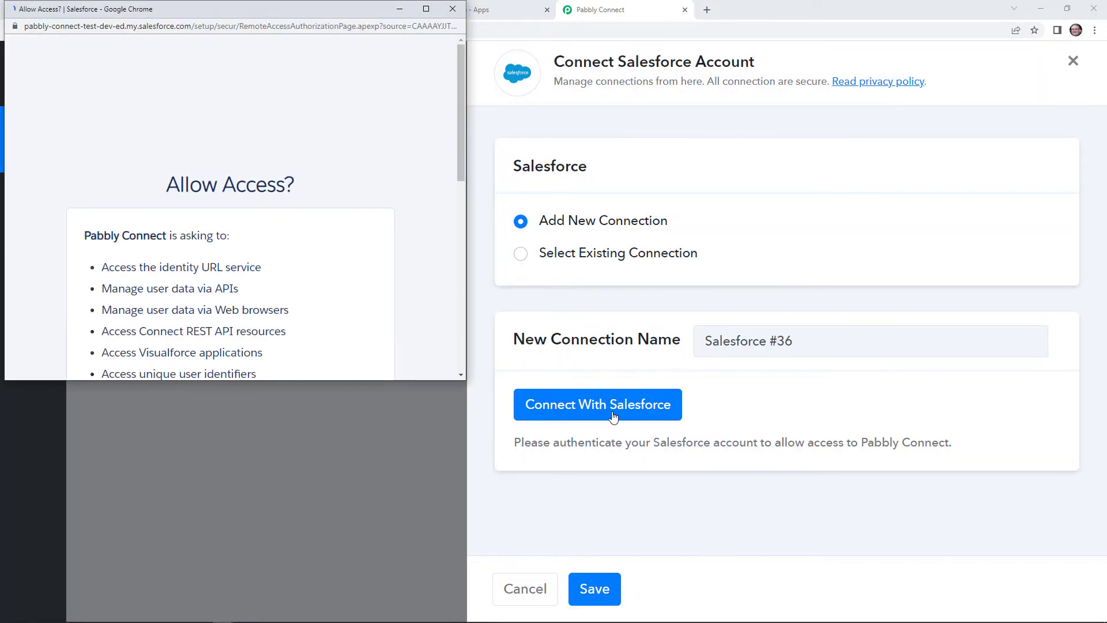
scroll(342, 263, "down", 8)
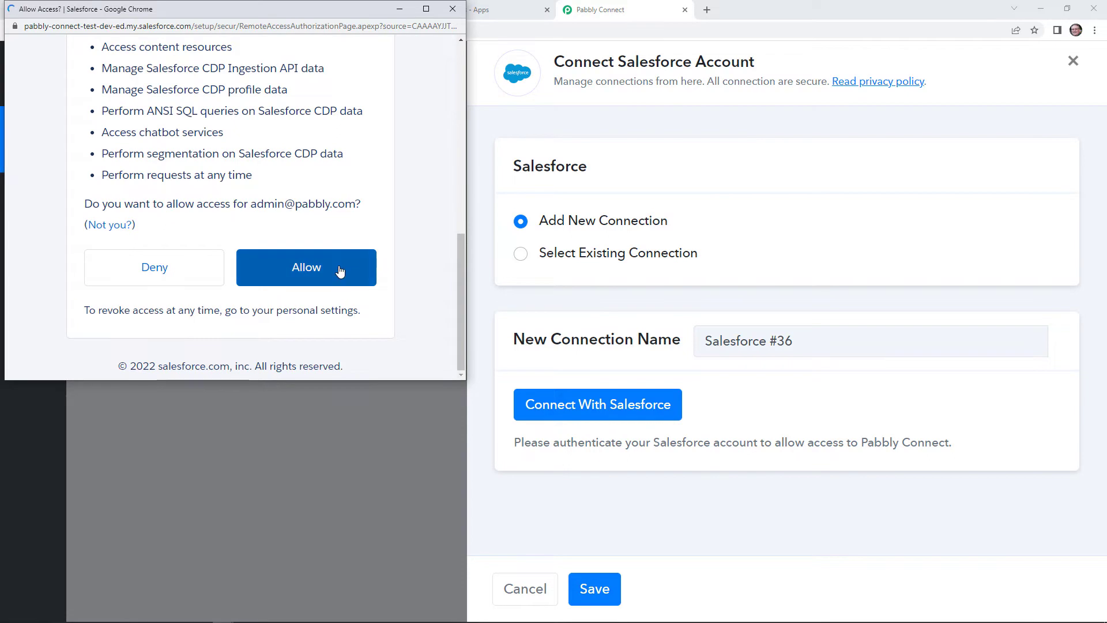
left_click(340, 271)
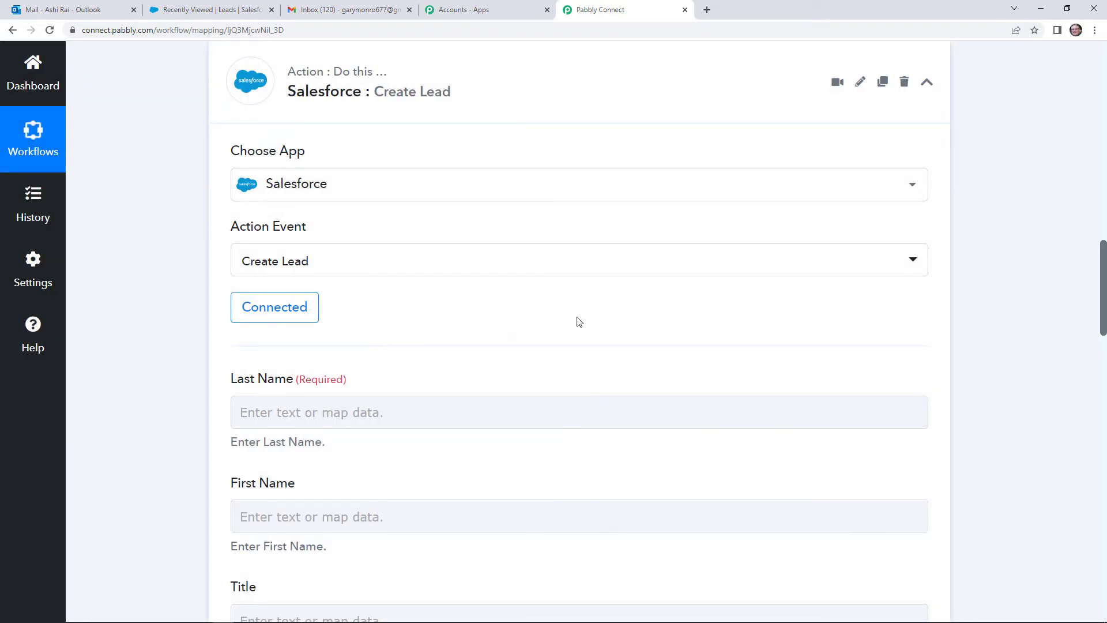
Step: Examine the Email Parser data available for mapping to the Salesforce lead's Last Name field
scroll(536, 363, "down", 2)
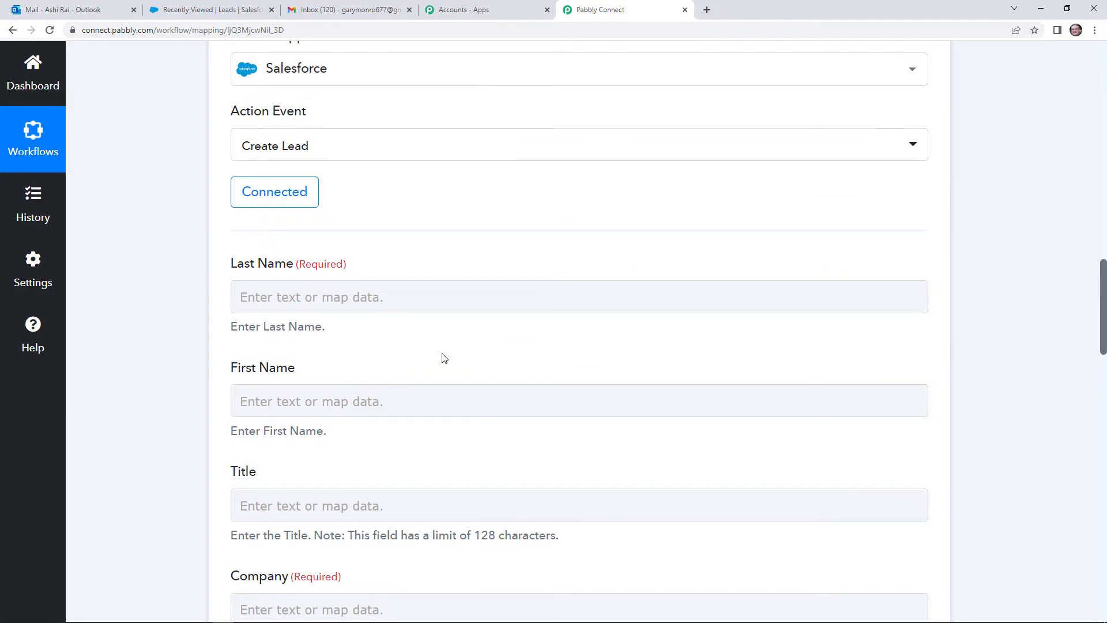
left_click(340, 294)
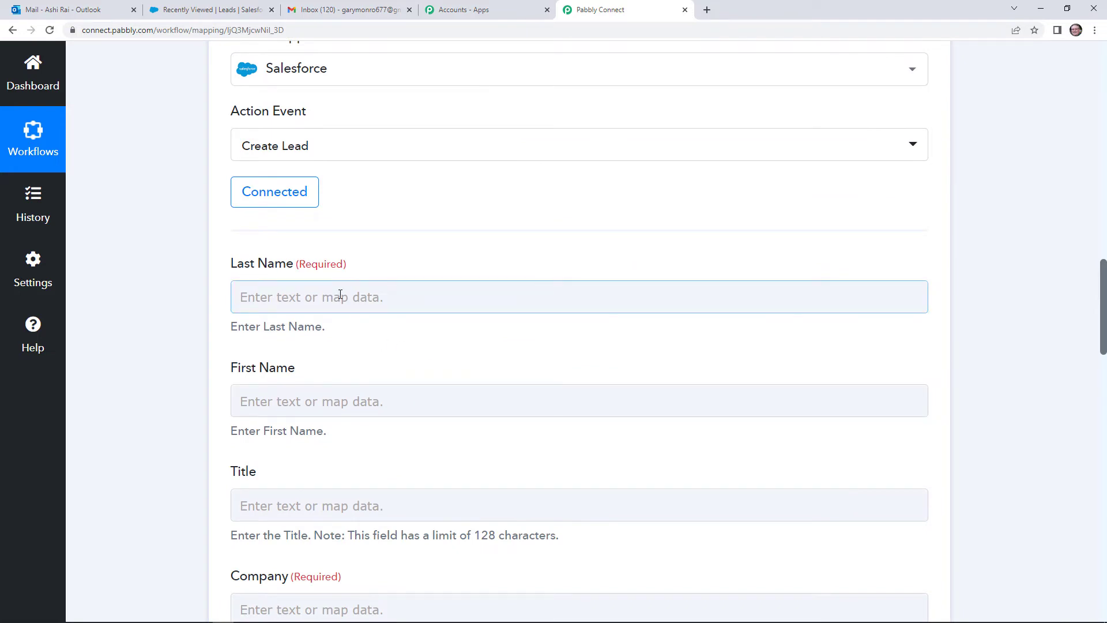
left_click(340, 295)
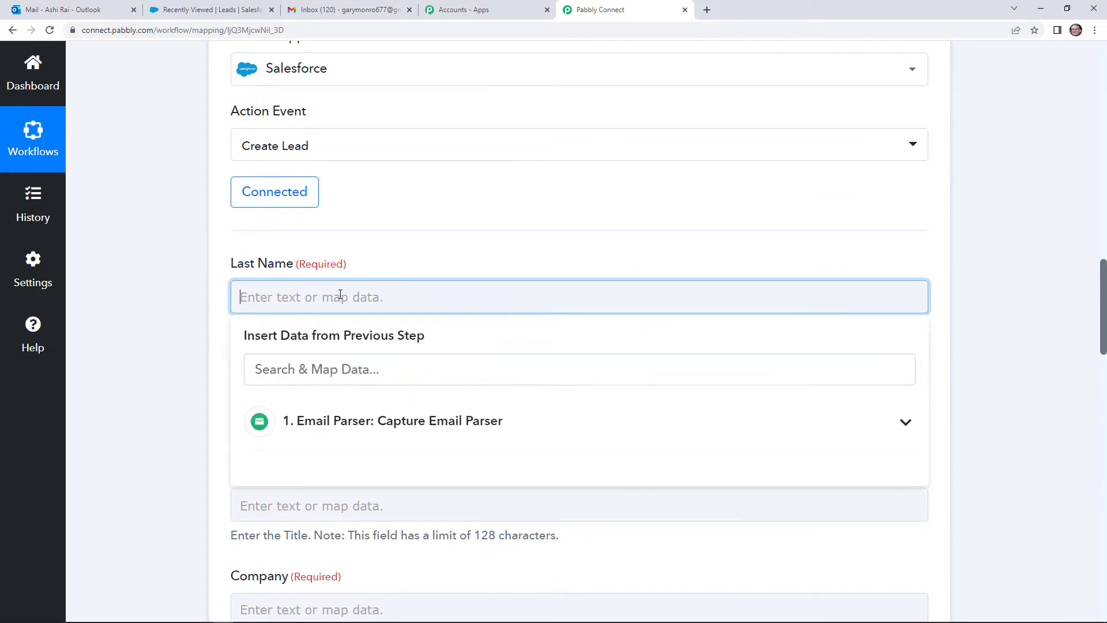
left_click(387, 420)
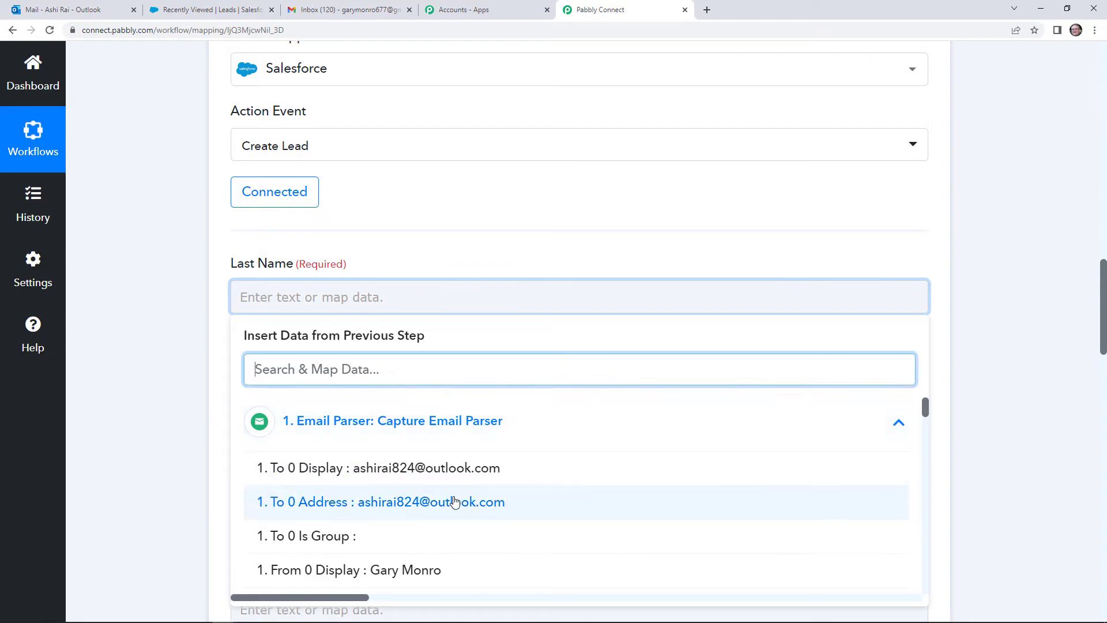
scroll(505, 524, "down", 5)
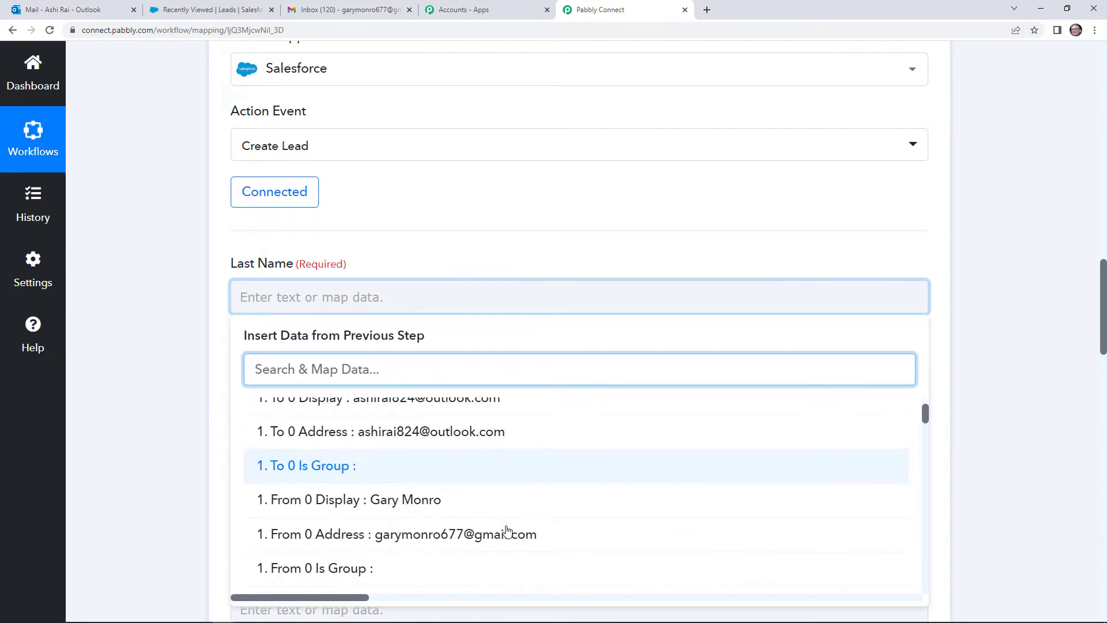
scroll(498, 519, "up", 5)
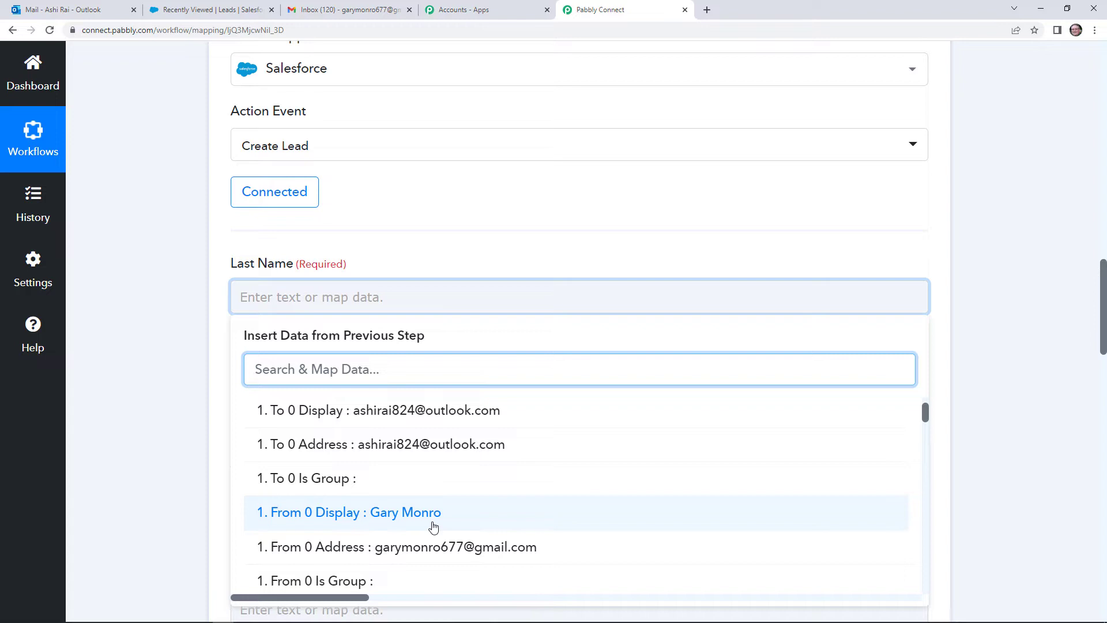
left_click(449, 260)
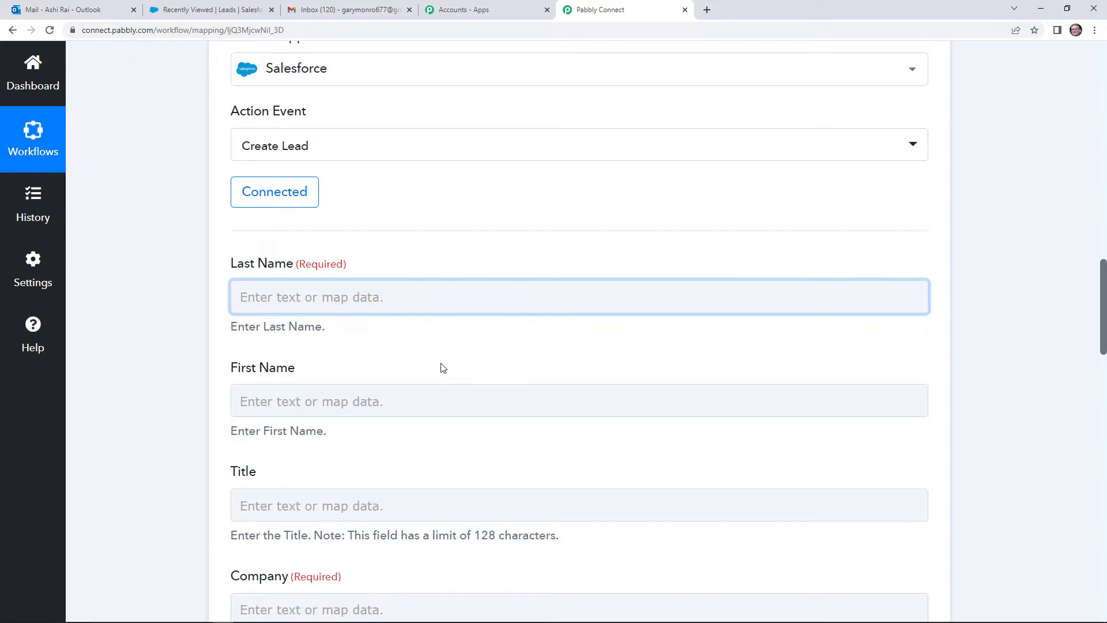
scroll(409, 376, "down", 1)
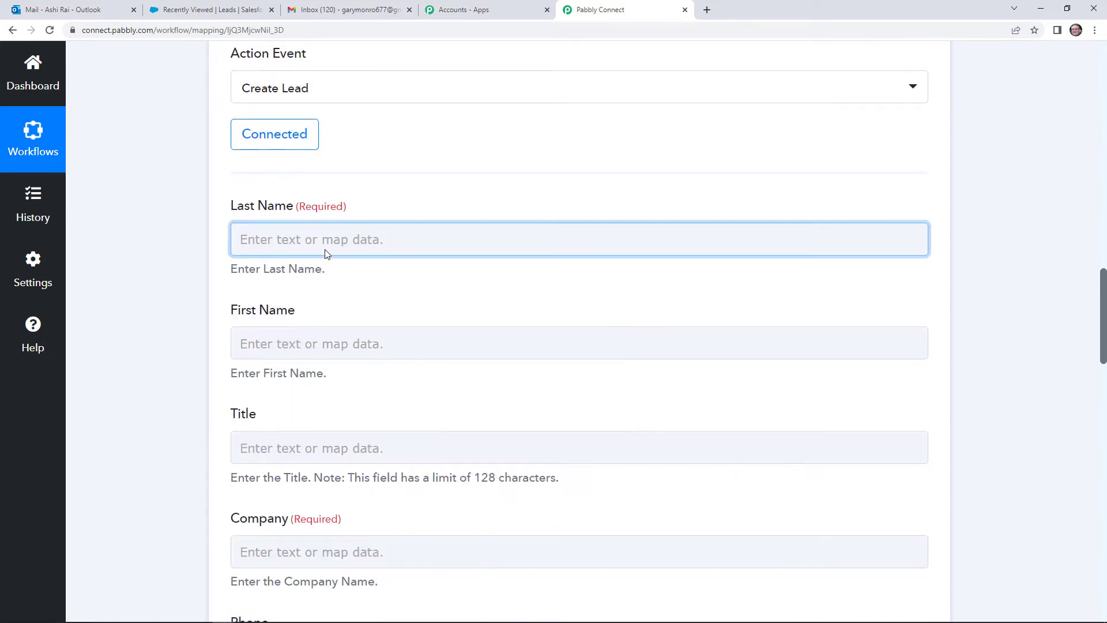
Step: Insert a Text Formatter action before the Salesforce step, set its event to Split Text and connect it
scroll(447, 386, "up", 5)
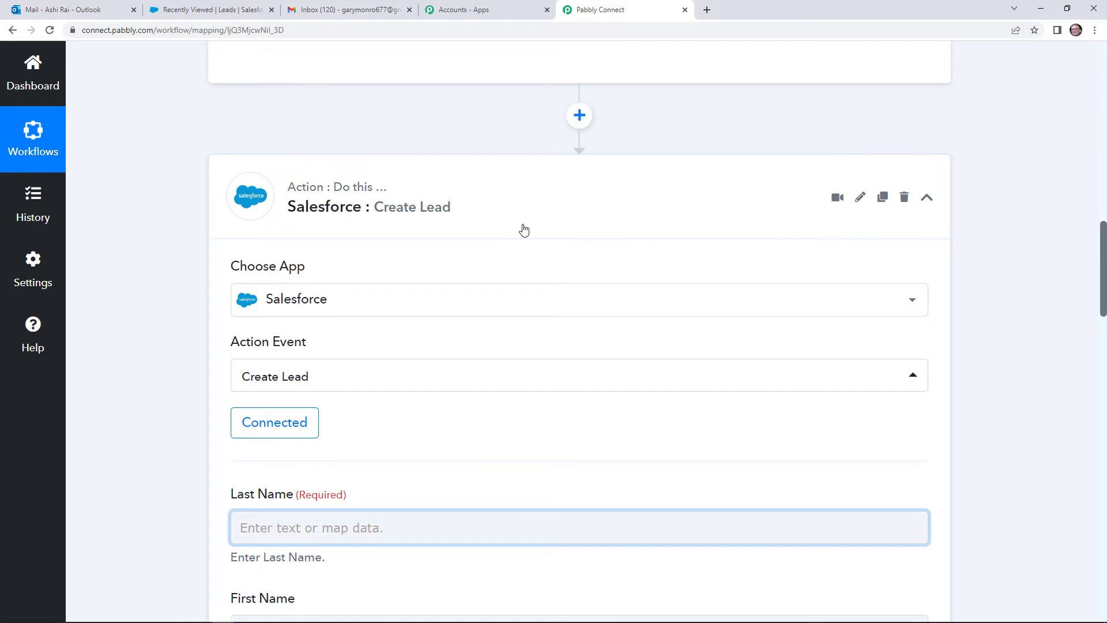
left_click(581, 121)
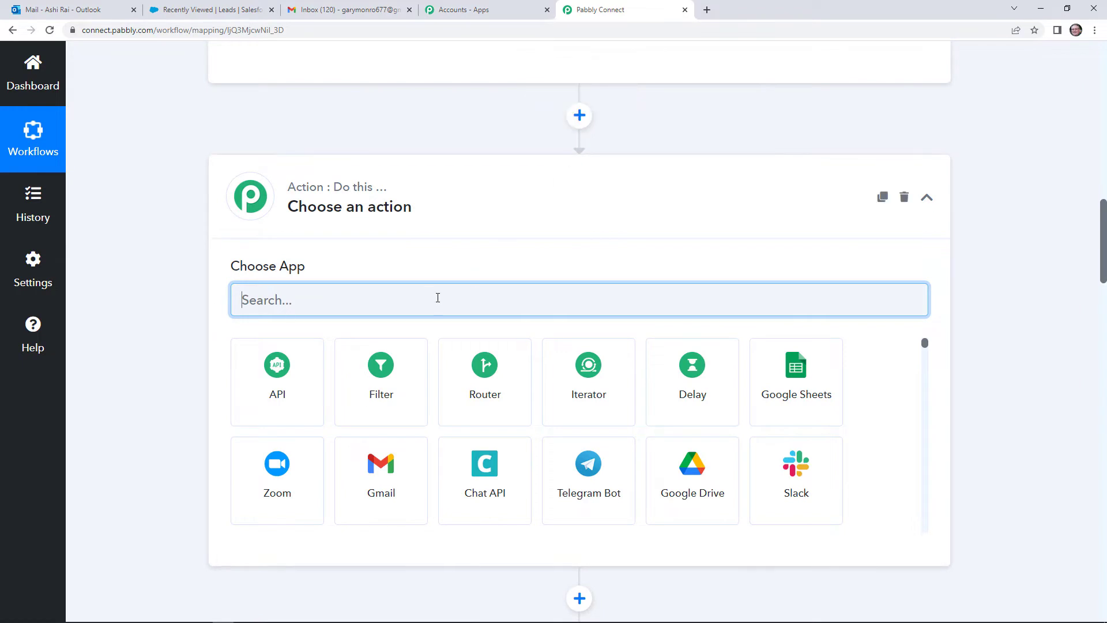
type("text")
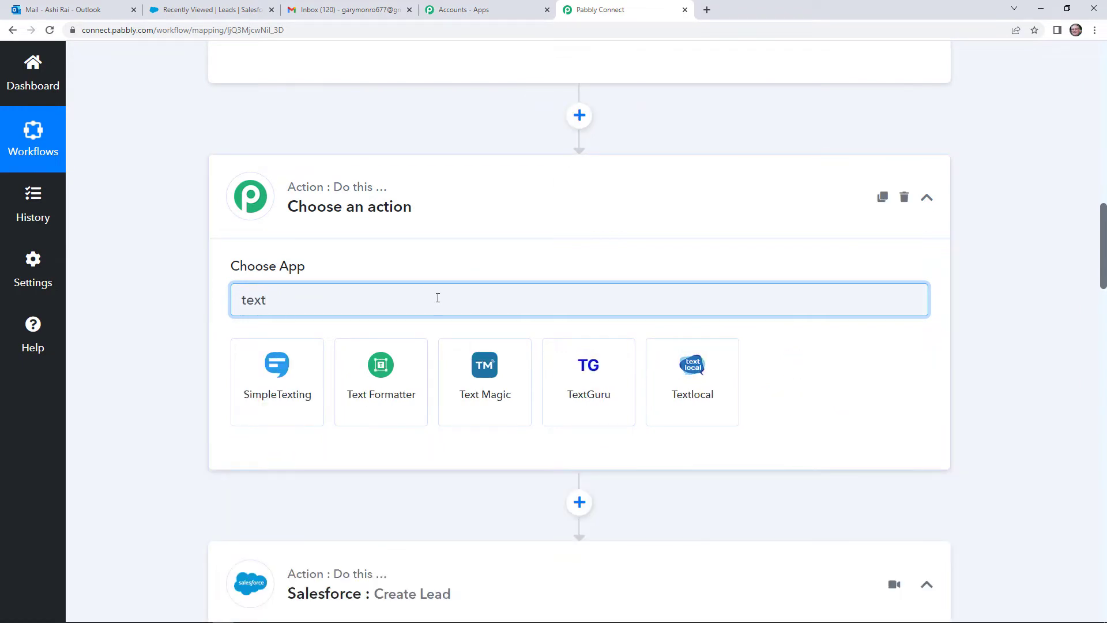
left_click(403, 372)
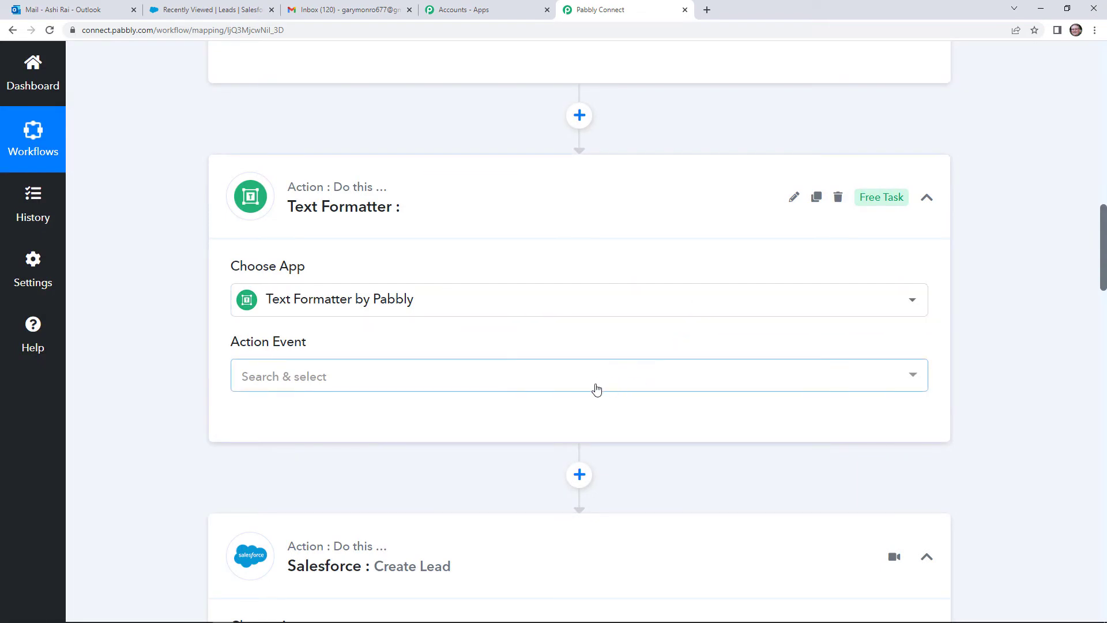
left_click(599, 381)
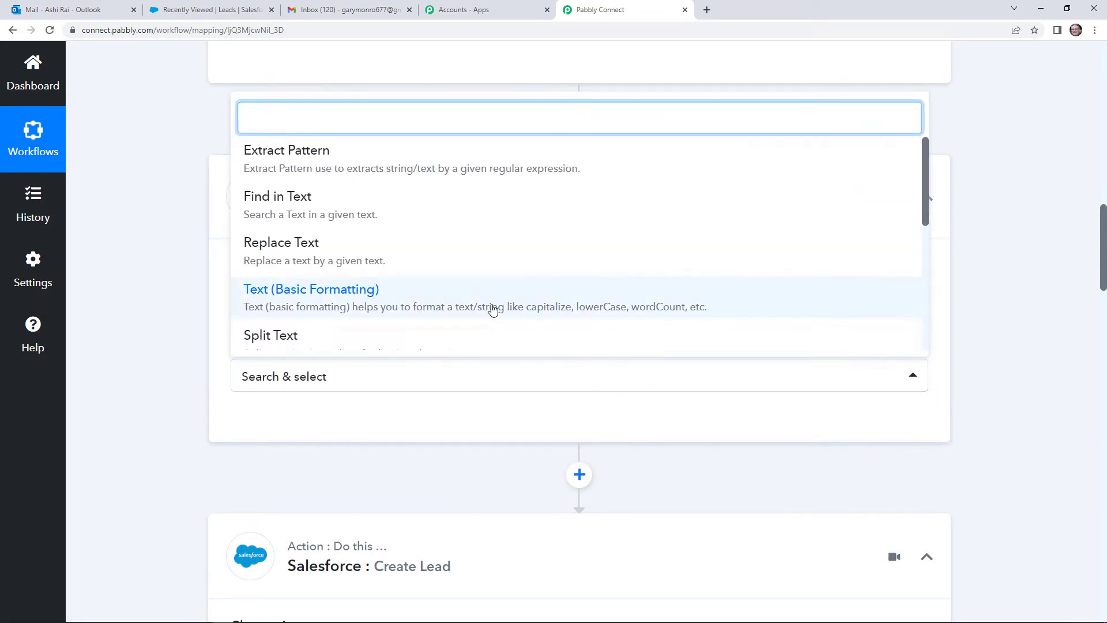
left_click(439, 344)
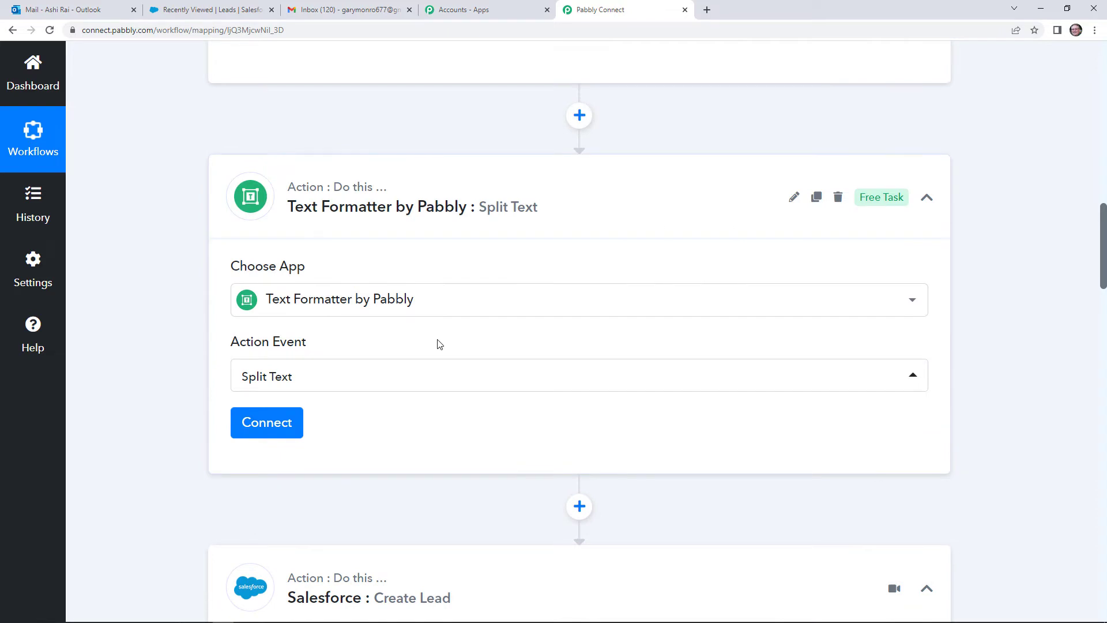
left_click(276, 428)
Step: Map the Email Parser's From 0 Display value into the Text to Split field of the Text Formatter step
scroll(403, 415, "down", 2)
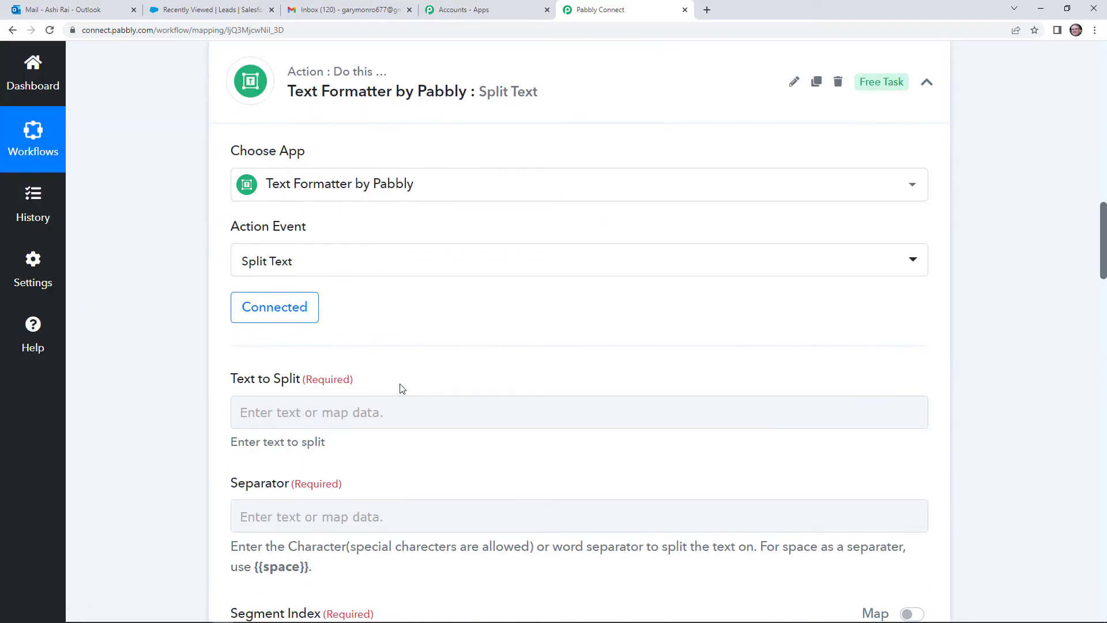
left_click(383, 410)
left_click(479, 479)
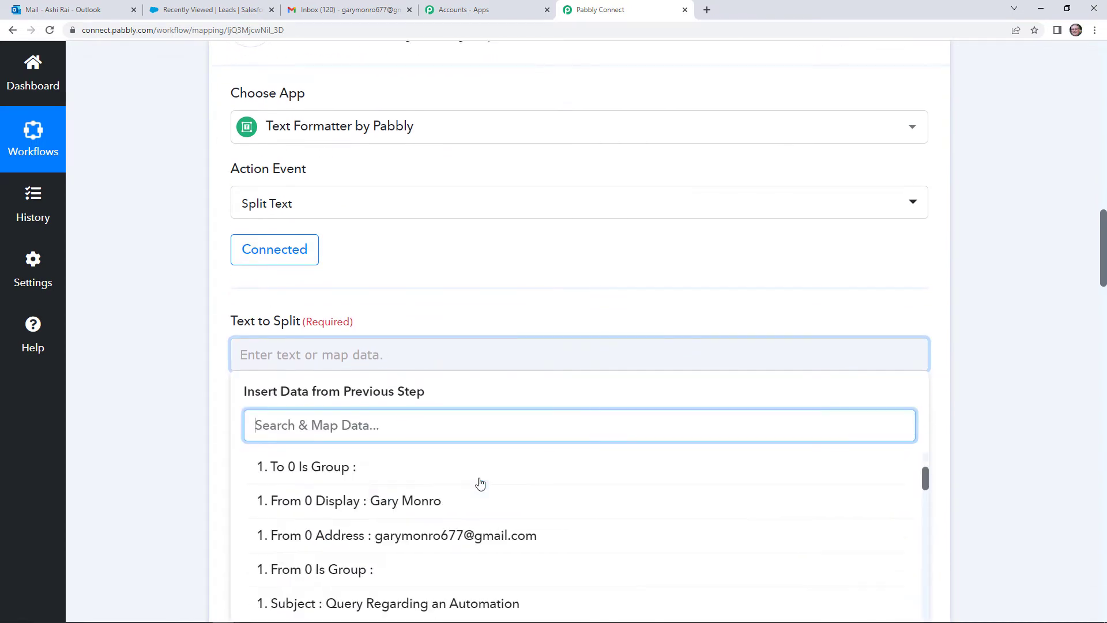
scroll(480, 483, "down", 3)
left_click(425, 455)
left_click(489, 324)
Step: Copy {{space}} from the help text and enter it as the separator for splitting the text
scroll(516, 306, "down", 4)
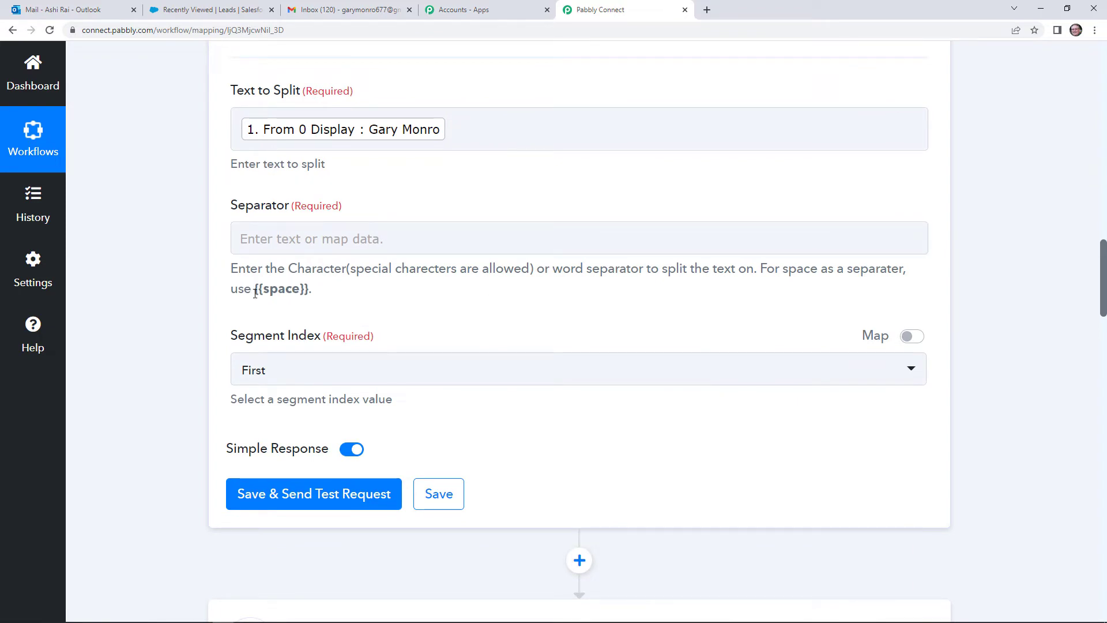
left_click_drag(255, 289, 309, 295)
right_click(299, 293)
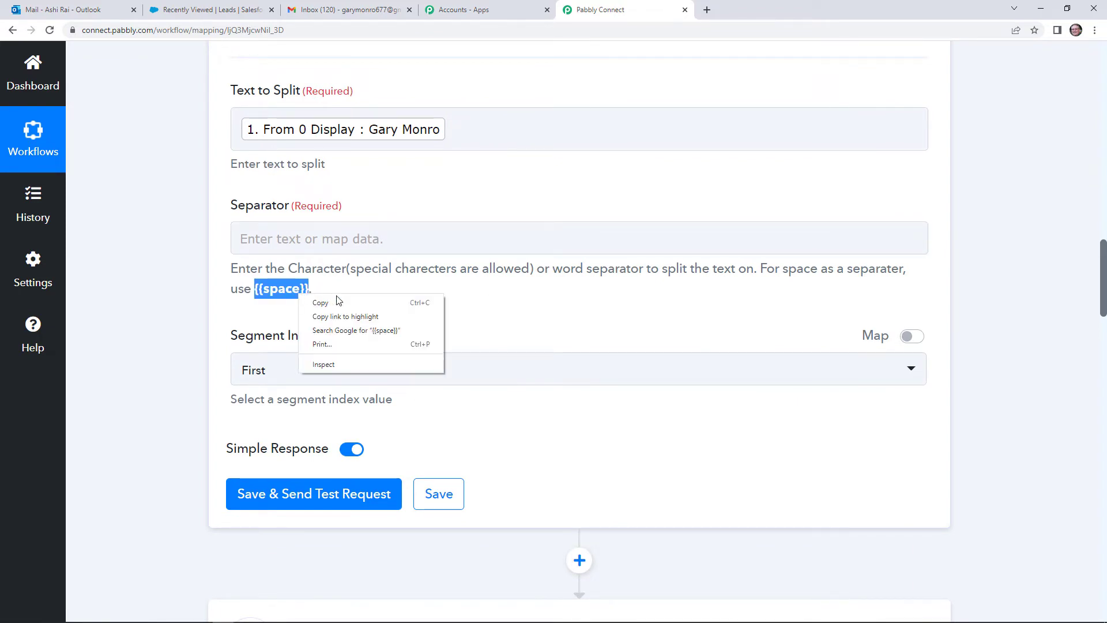
left_click(312, 301)
right_click(340, 244)
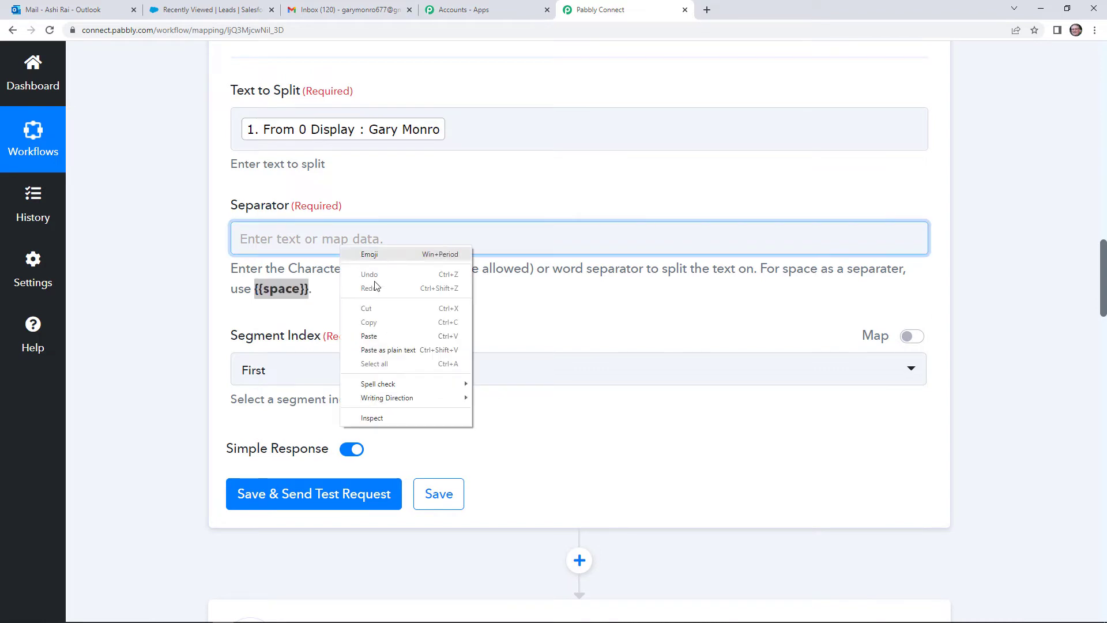
left_click(385, 336)
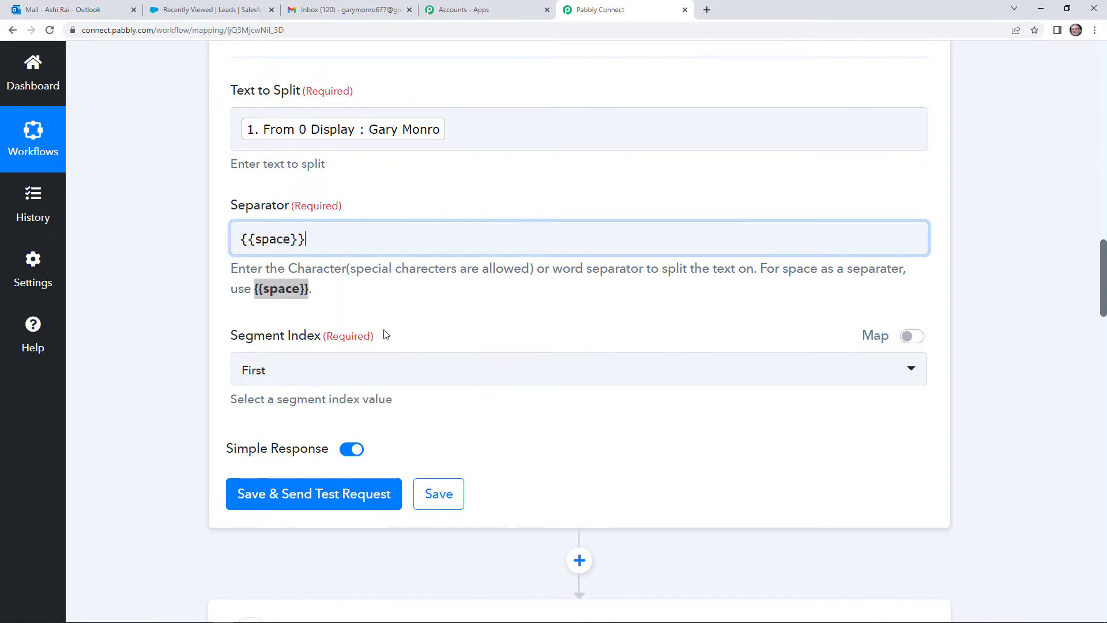
Step: Set the Segment Index to All, then save the Split Text step and send a test request
left_click(350, 369)
scroll(311, 519, "down", 1)
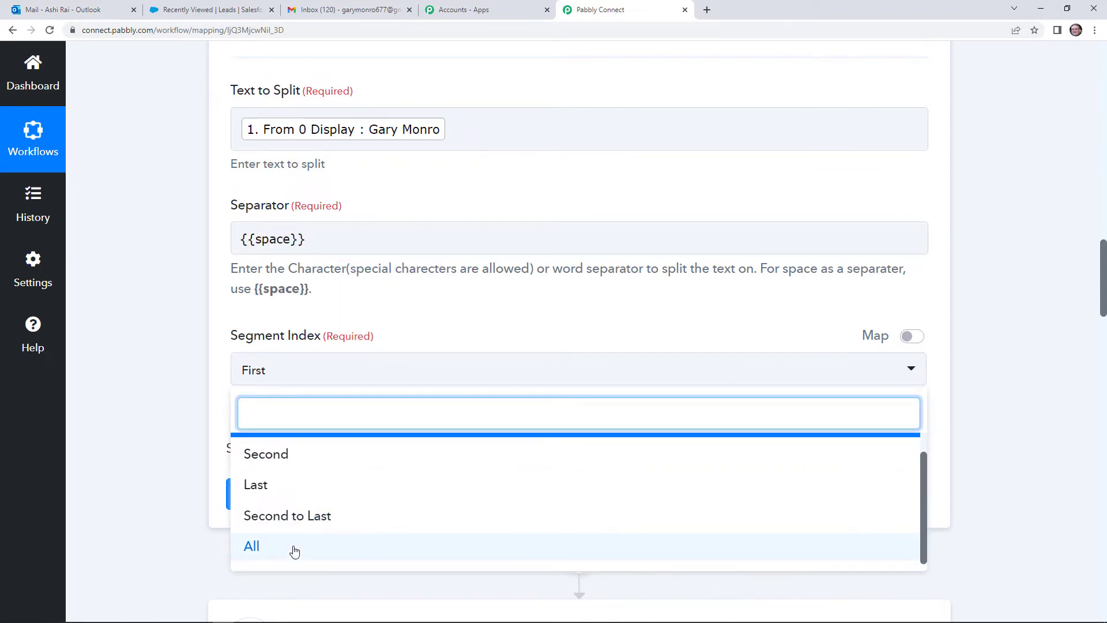
left_click(292, 547)
left_click(313, 505)
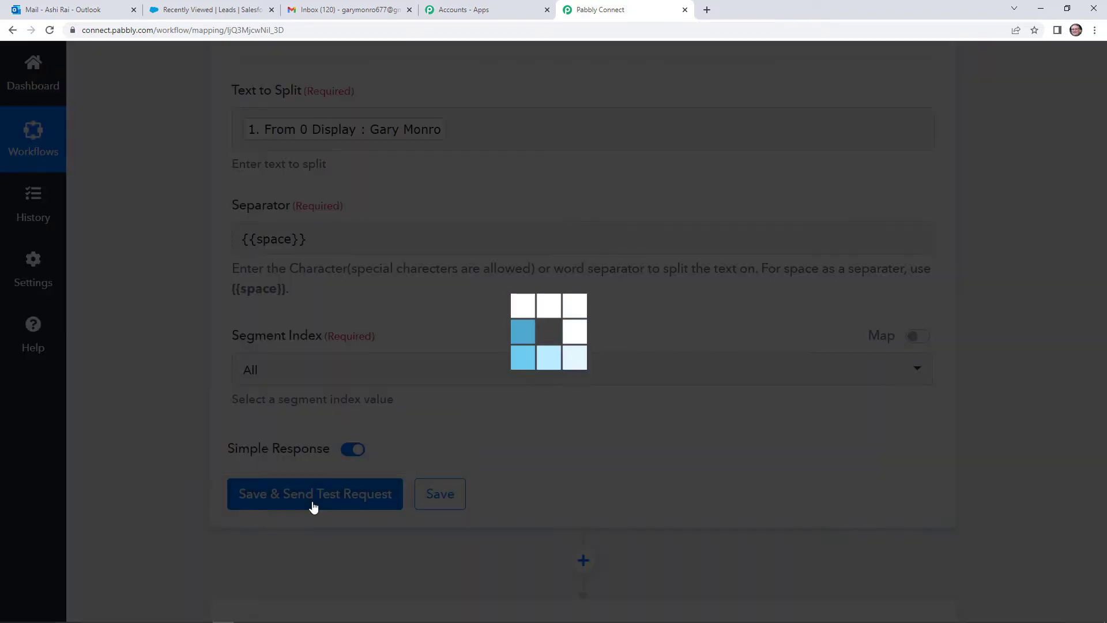
scroll(678, 477, "down", 3)
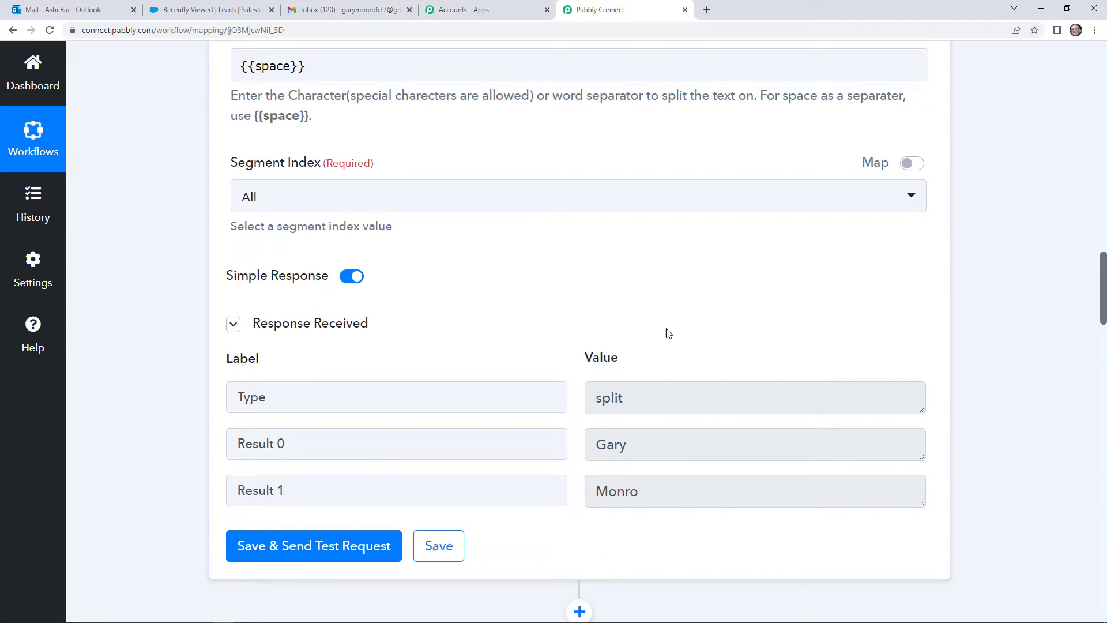
Step: Reconnect the Salesforce Create Lead action using the existing connection Salesforce #36
scroll(714, 299, "down", 5)
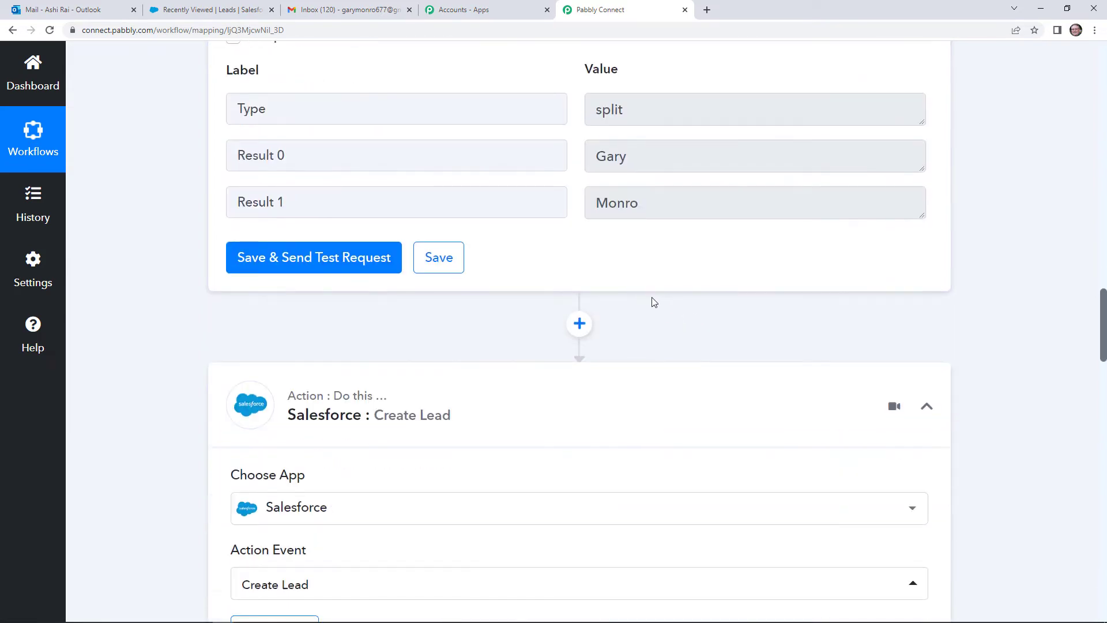
scroll(657, 306, "down", 3)
scroll(400, 447, "down", 1)
left_click(265, 400)
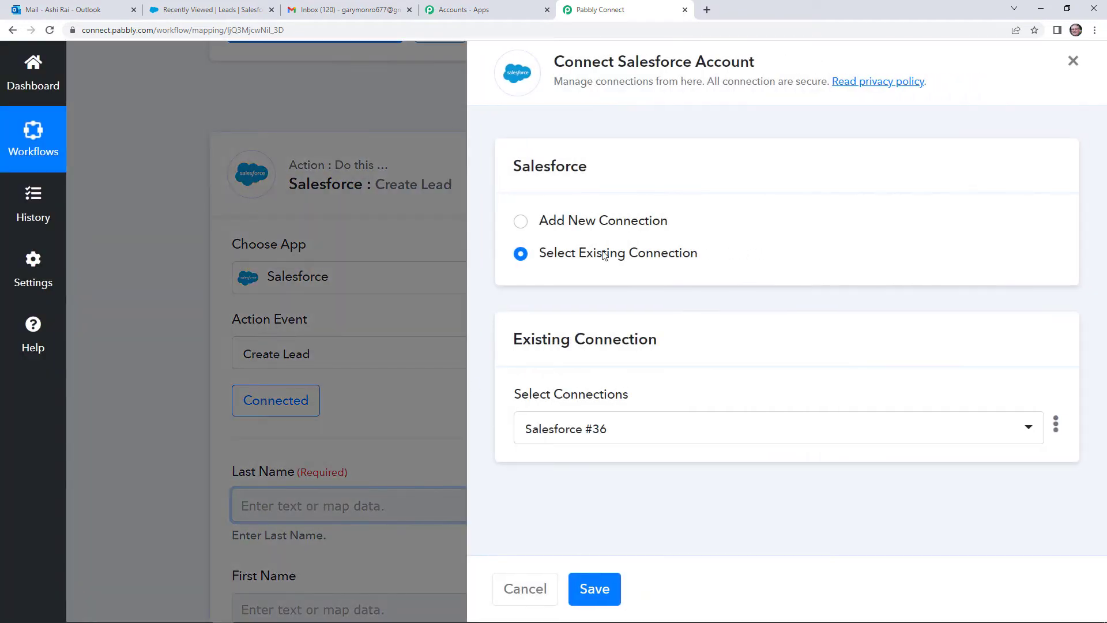
left_click(577, 599)
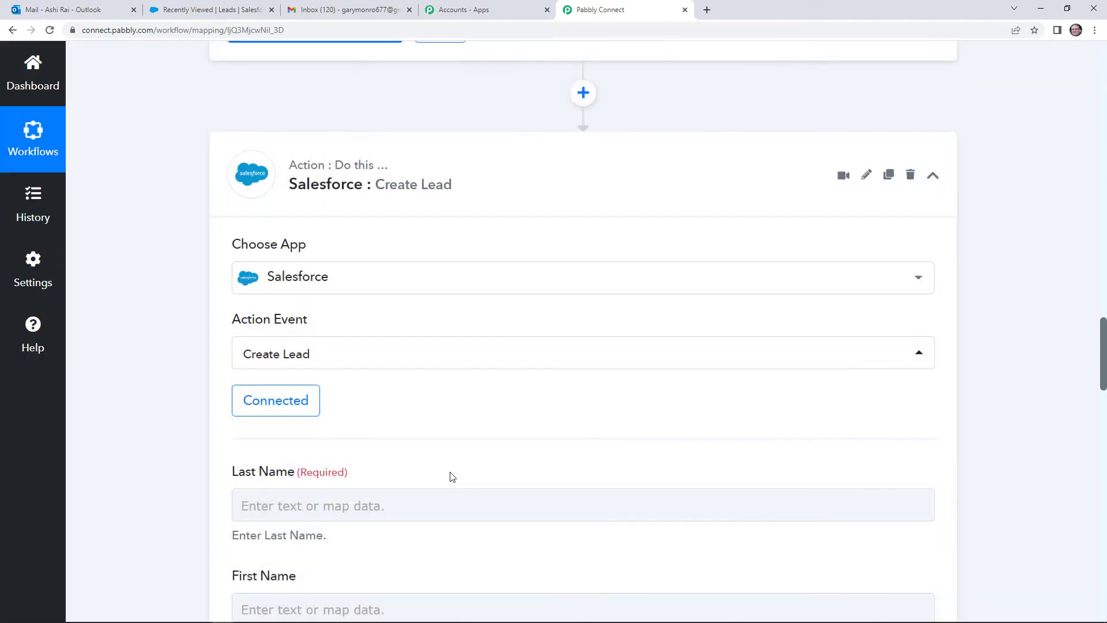
Step: Map the Text Formatter's Result 1 value into the Salesforce lead's Last Name field
scroll(452, 476, "down", 2)
left_click(452, 389)
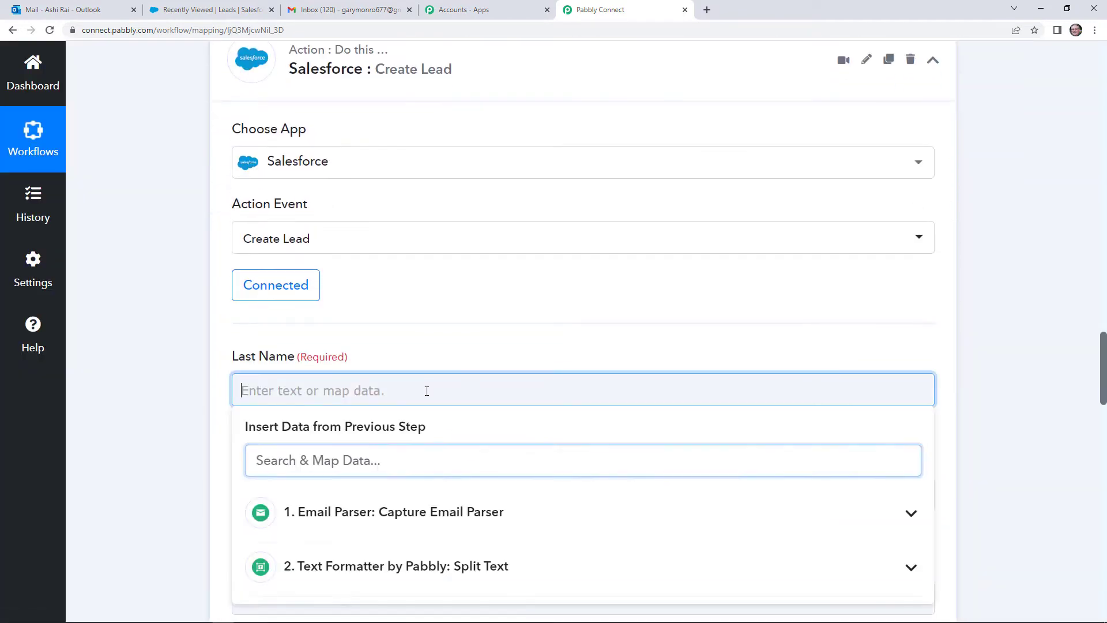
left_click(476, 571)
scroll(496, 571, "down", 4)
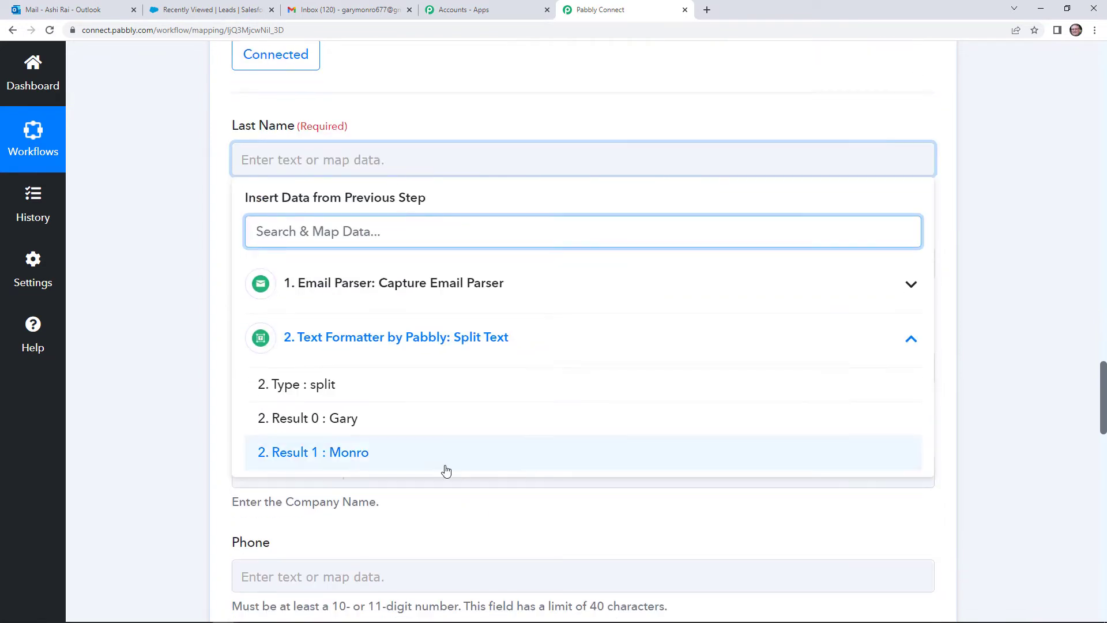
left_click(447, 468)
left_click(134, 311)
Step: Map the Text Formatter's Result 0 value into the Salesforce lead's First Name field
left_click(378, 272)
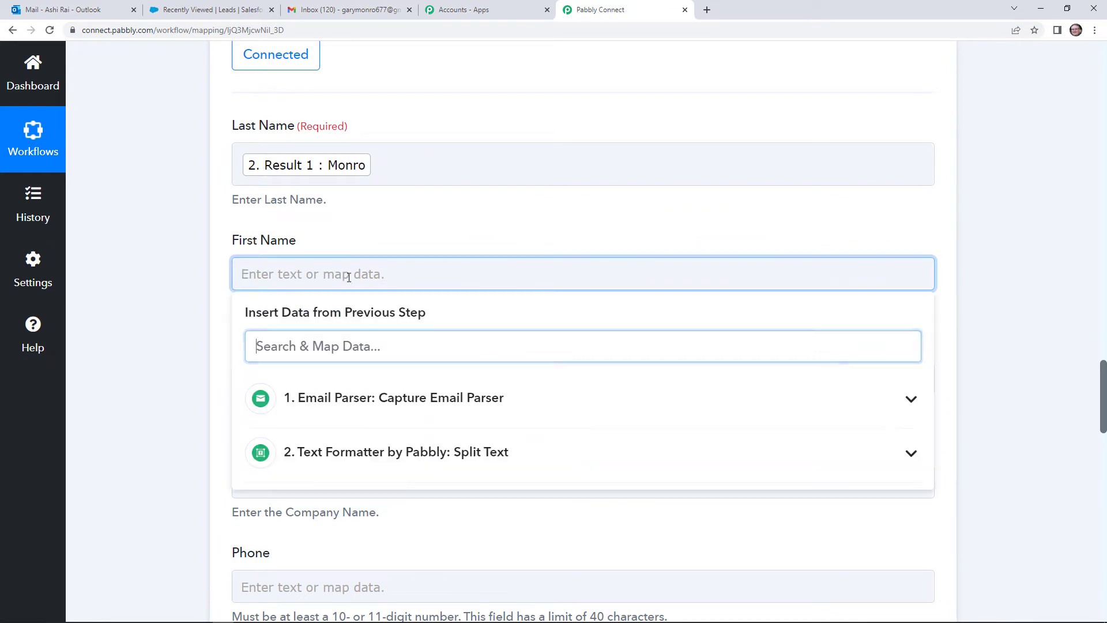
left_click(463, 458)
left_click(410, 541)
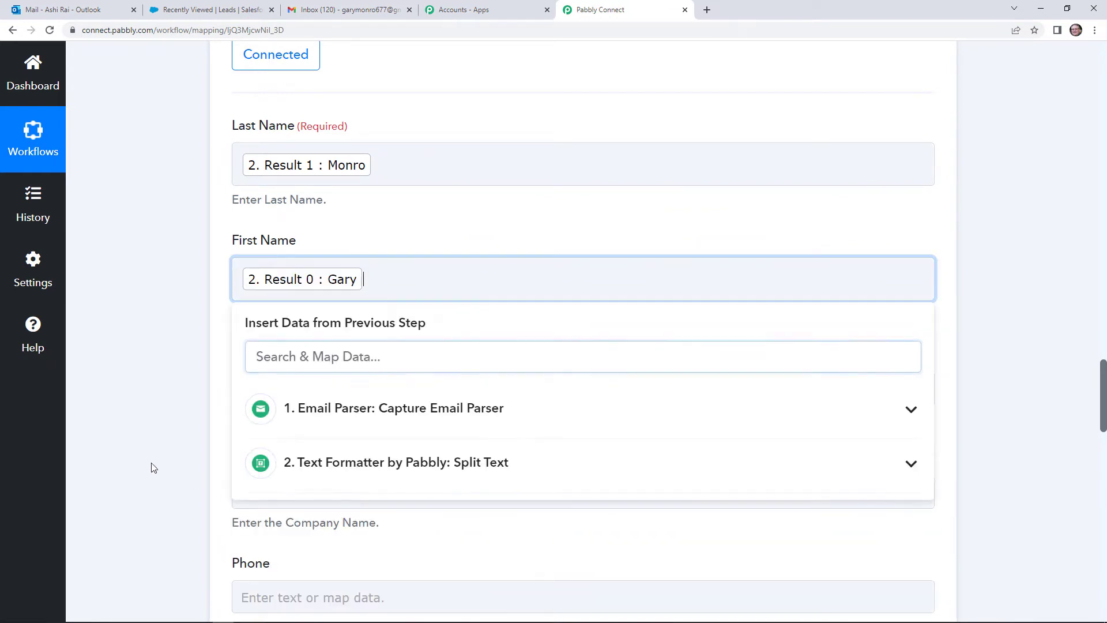
left_click(147, 467)
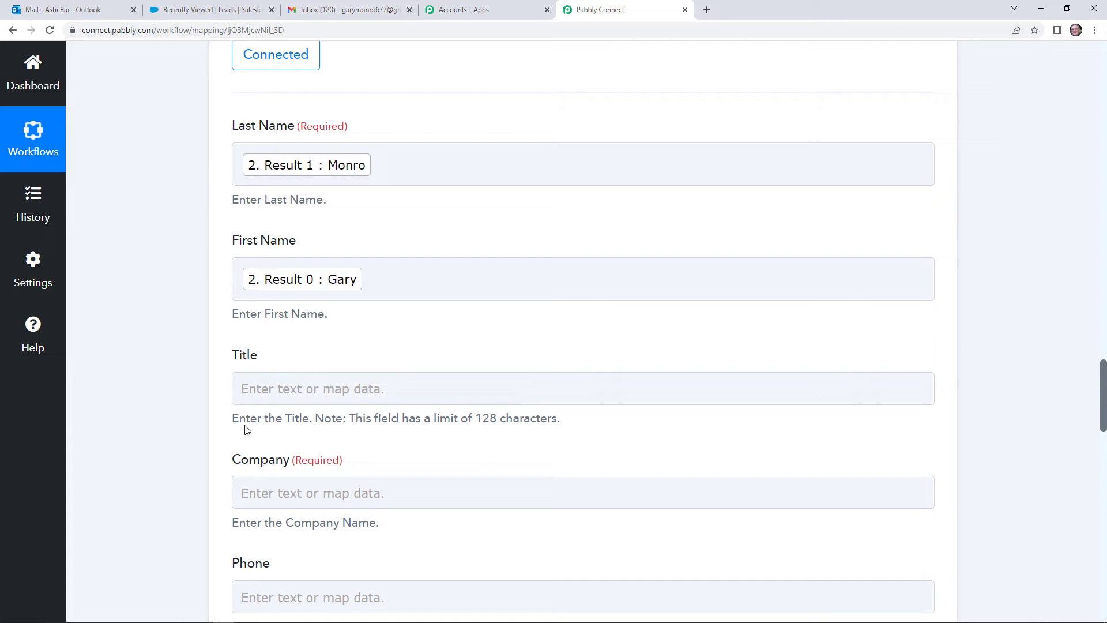
Step: Enter Pabbly as the Salesforce lead's company name
scroll(400, 452, "down", 3)
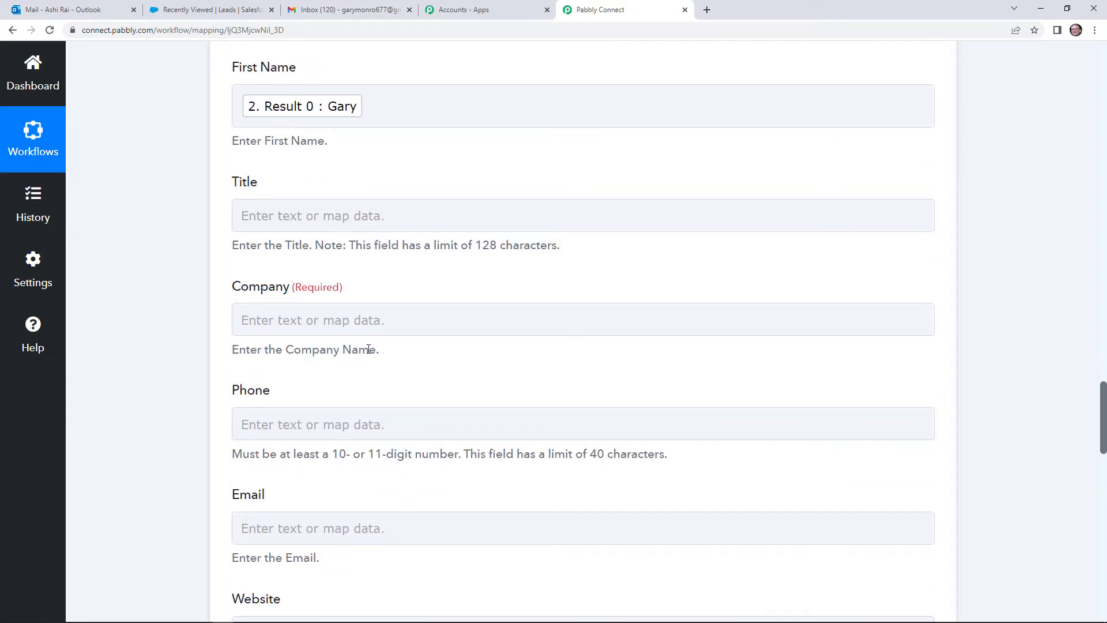
left_click(375, 322)
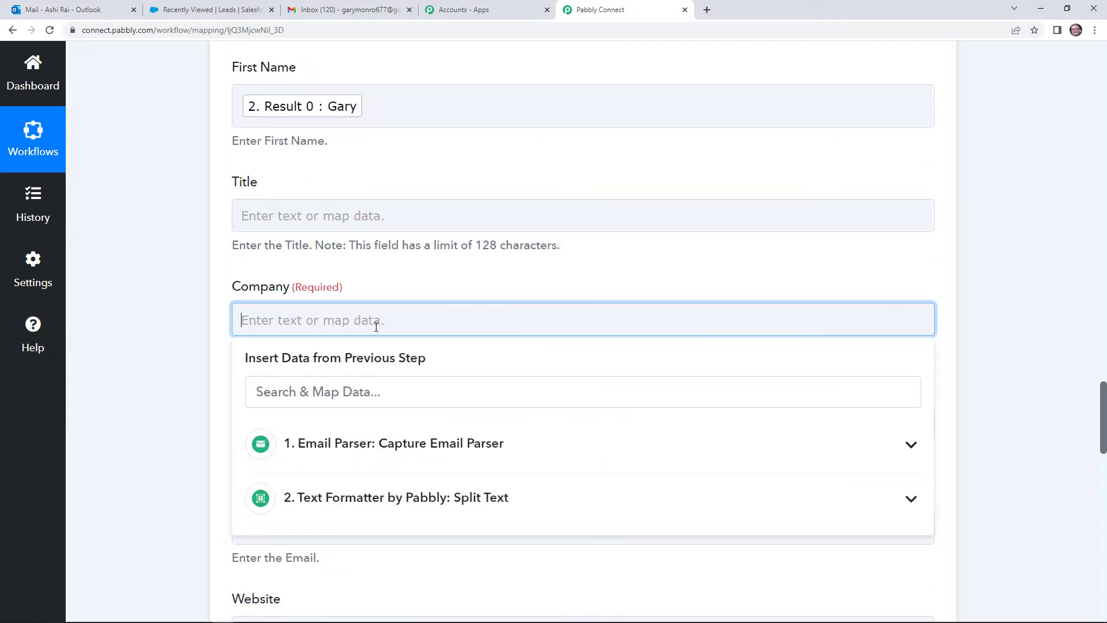
type("Pabb")
type("ly")
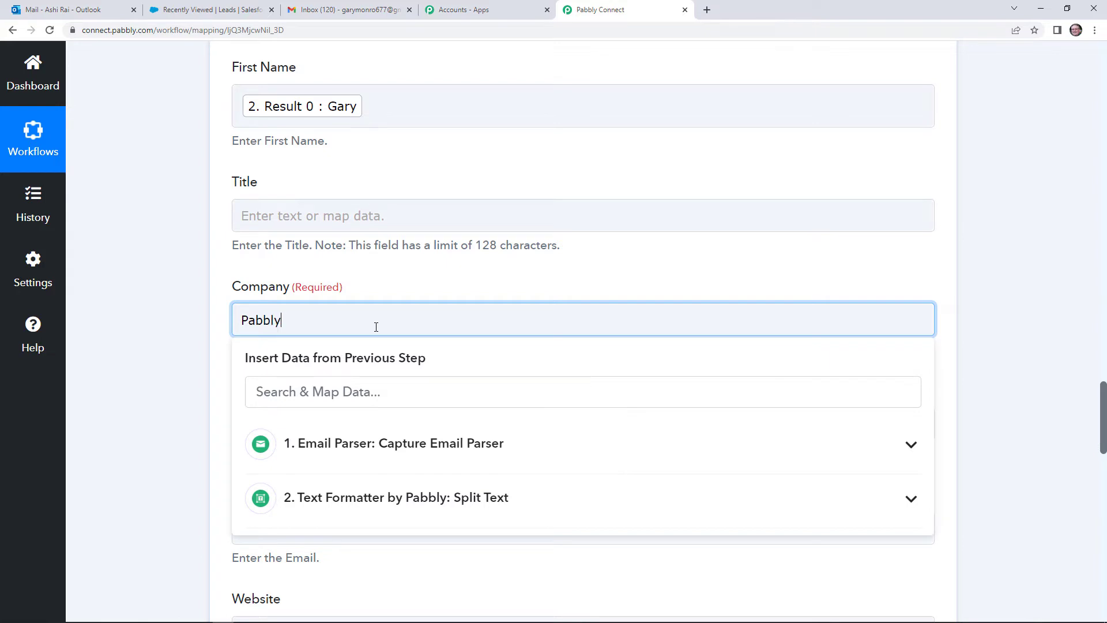
left_click(413, 292)
Step: Leave the phone empty and map the Email Parser's From 0 Address value into the lead's Email field
scroll(421, 303, "down", 3)
left_click(412, 248)
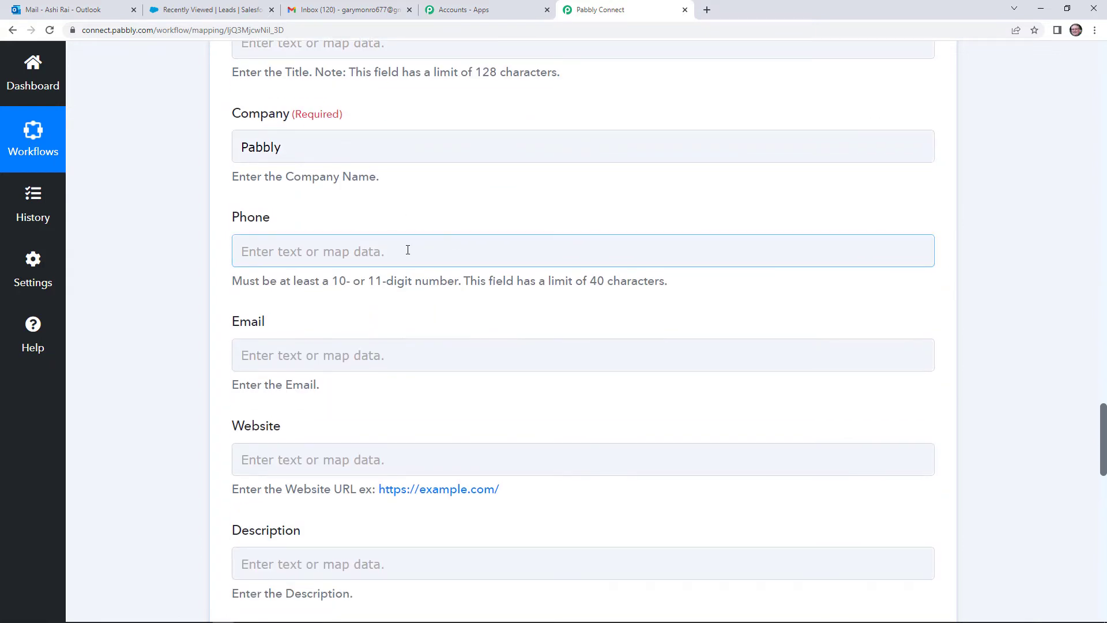
left_click(420, 289)
scroll(420, 289, "down", 1)
left_click(421, 289)
left_click(361, 288)
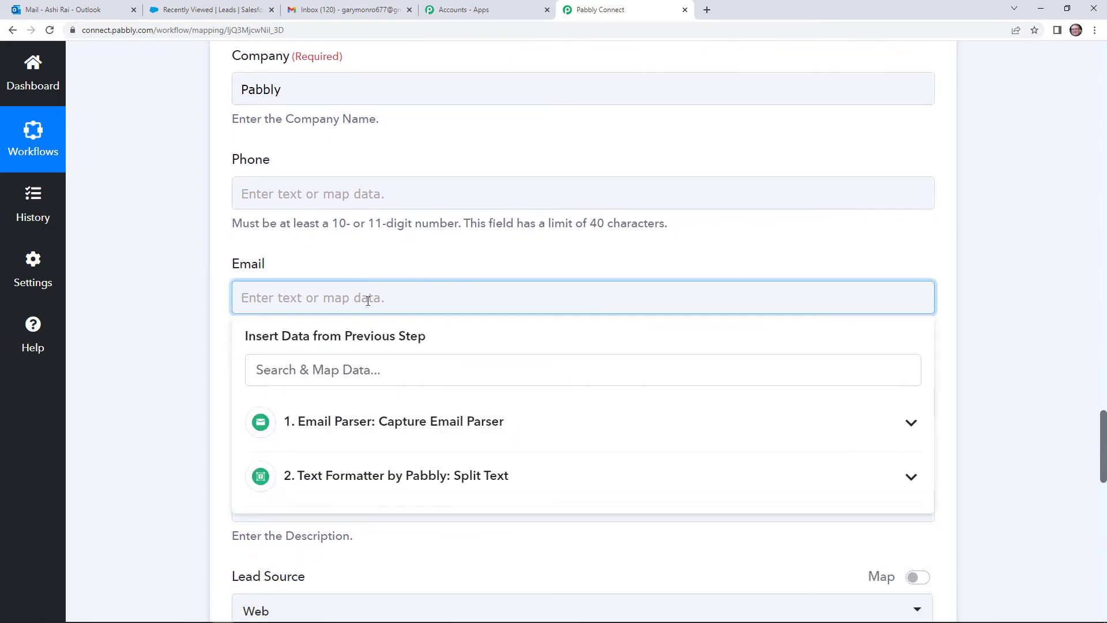
left_click(419, 413)
scroll(438, 455, "down", 2)
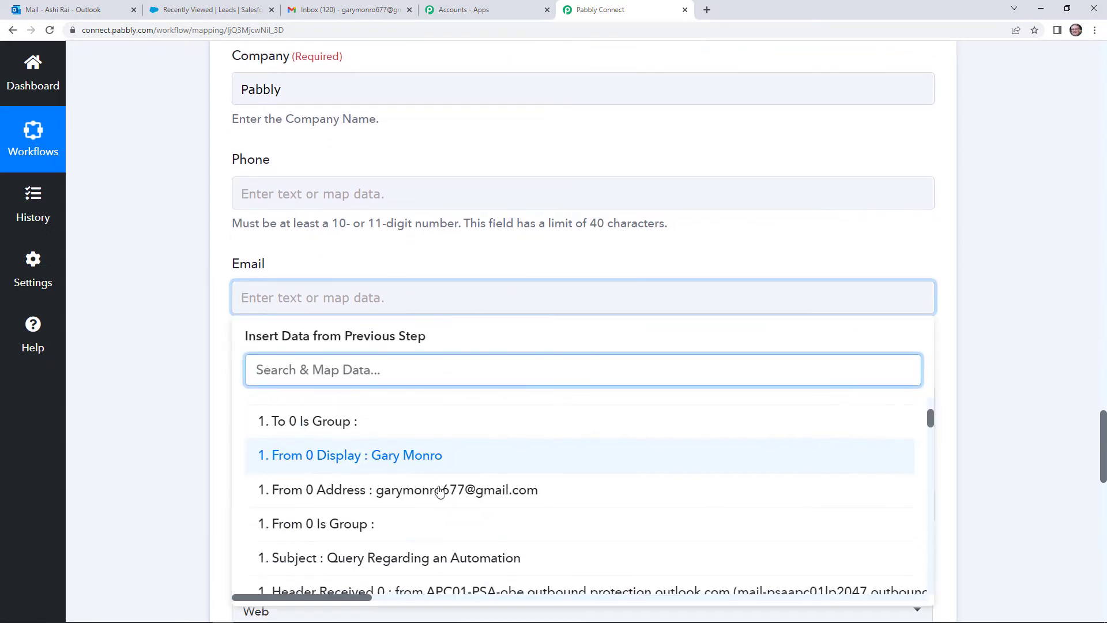
left_click(439, 492)
left_click(156, 445)
Step: Set the Salesforce lead's Lead Source to Other, leaving Website and Description empty
scroll(154, 438, "down", 5)
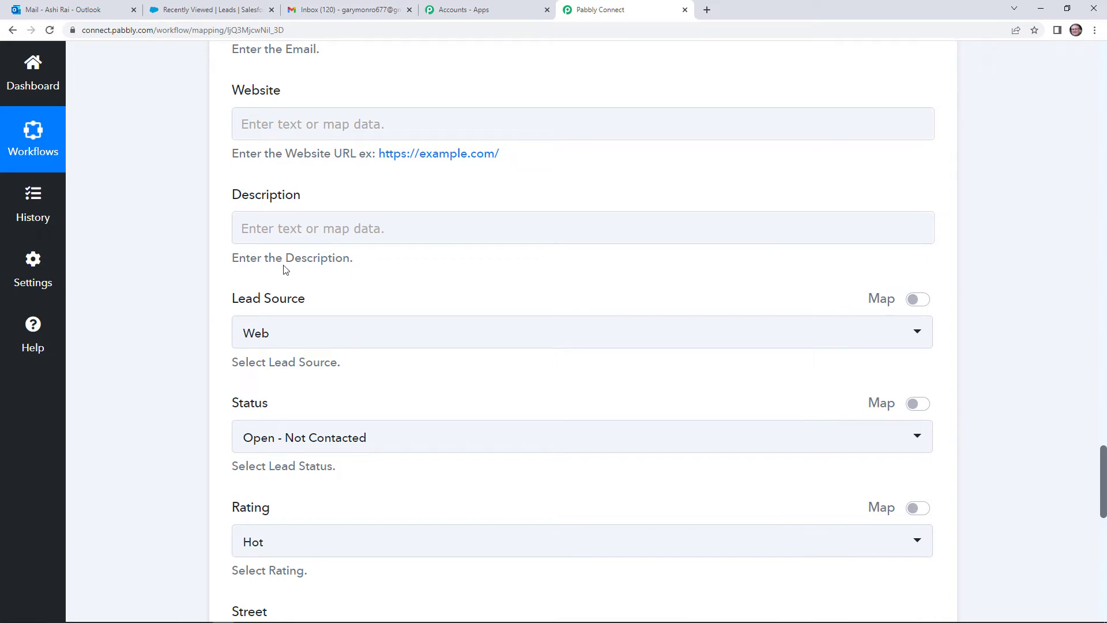
left_click(379, 349)
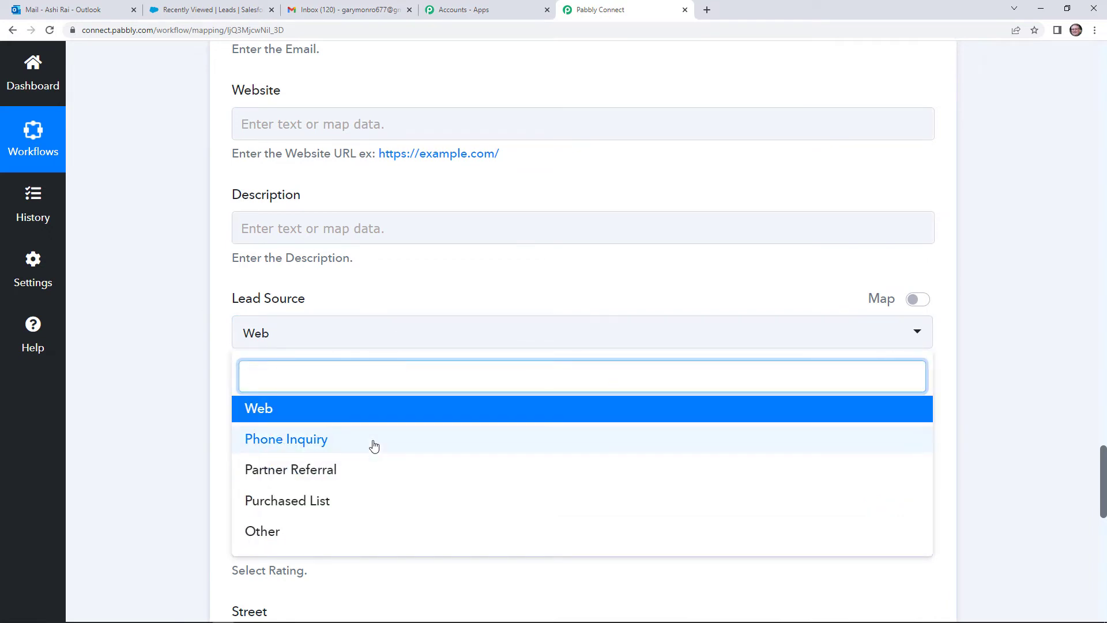
scroll(353, 501, "down", 2)
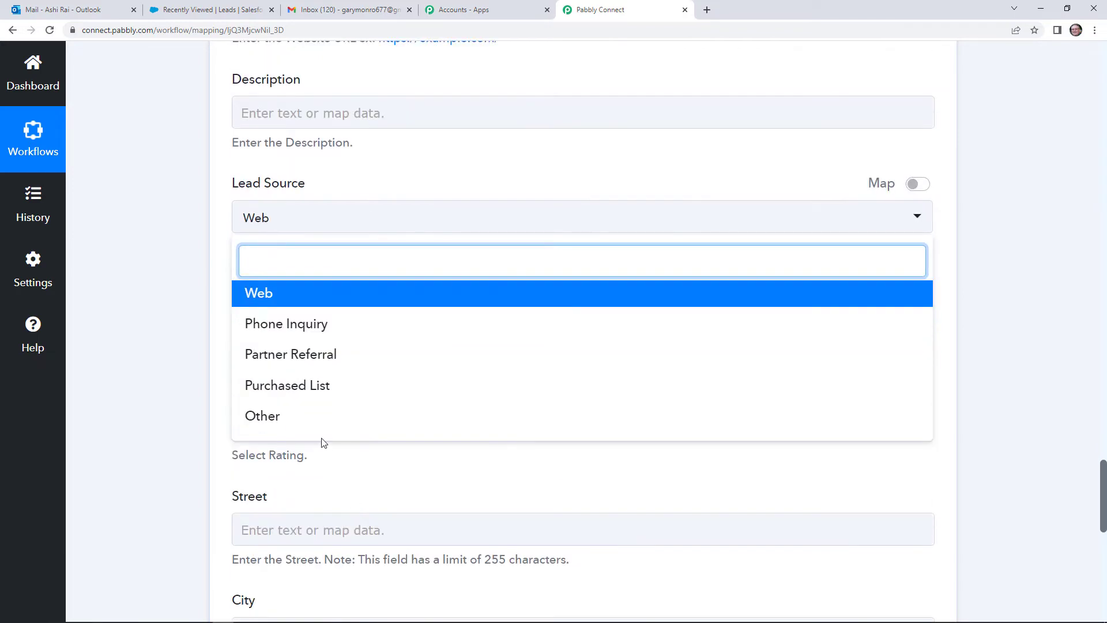
left_click(297, 418)
scroll(161, 408, "down", 2)
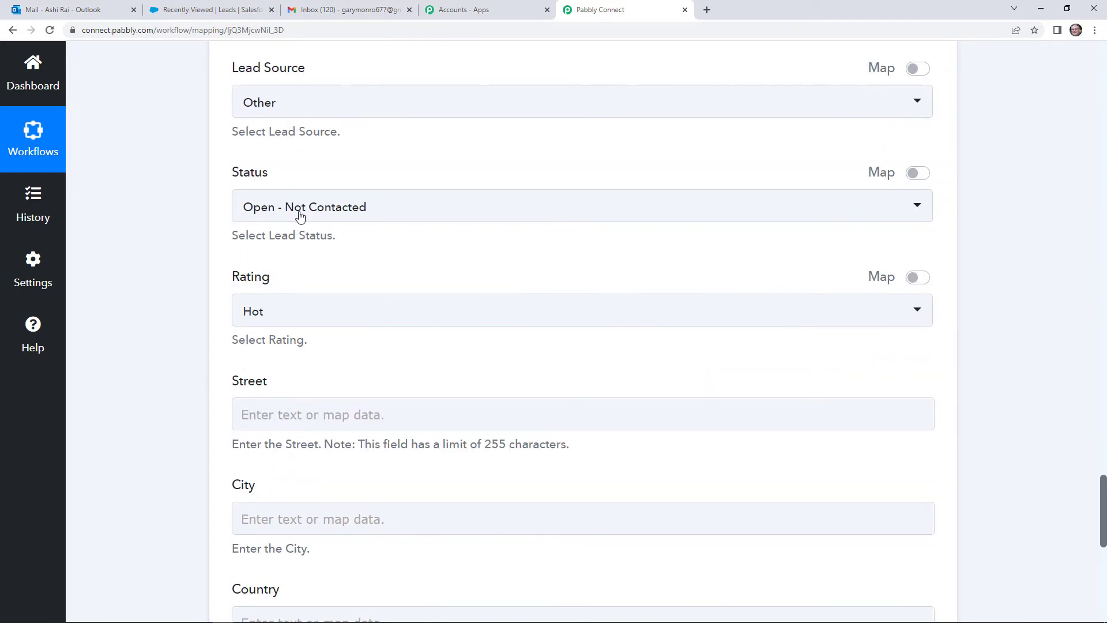
Step: Review the available Status and Rating options for the Salesforce lead without changing either selection
left_click(303, 209)
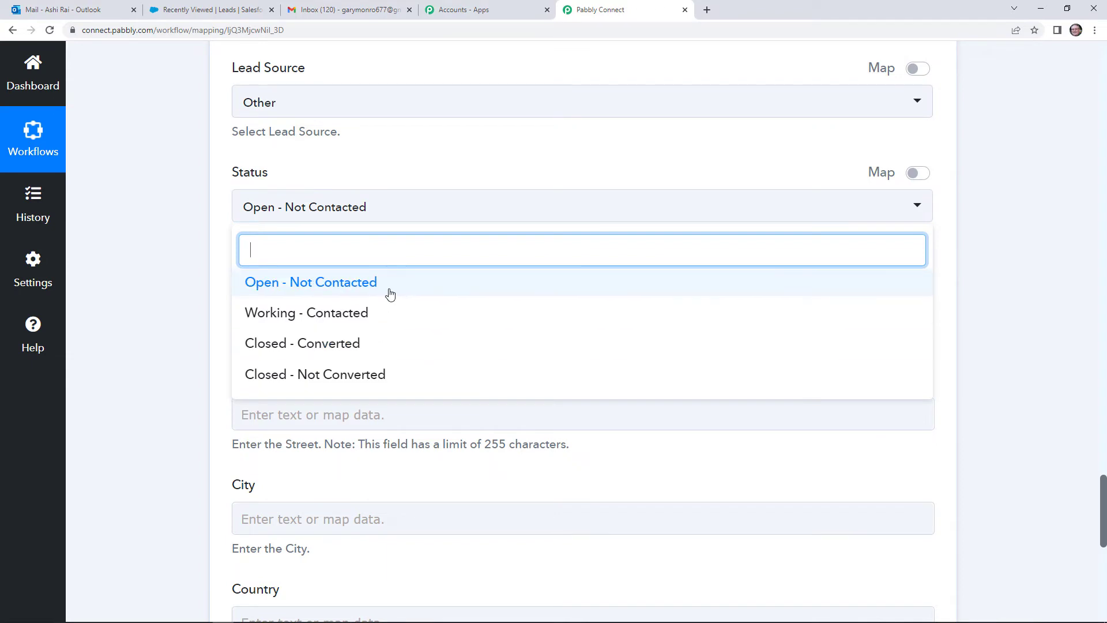
left_click(185, 288)
scroll(171, 293, "down", 1)
left_click(330, 261)
left_click(178, 309)
scroll(167, 311, "down", 4)
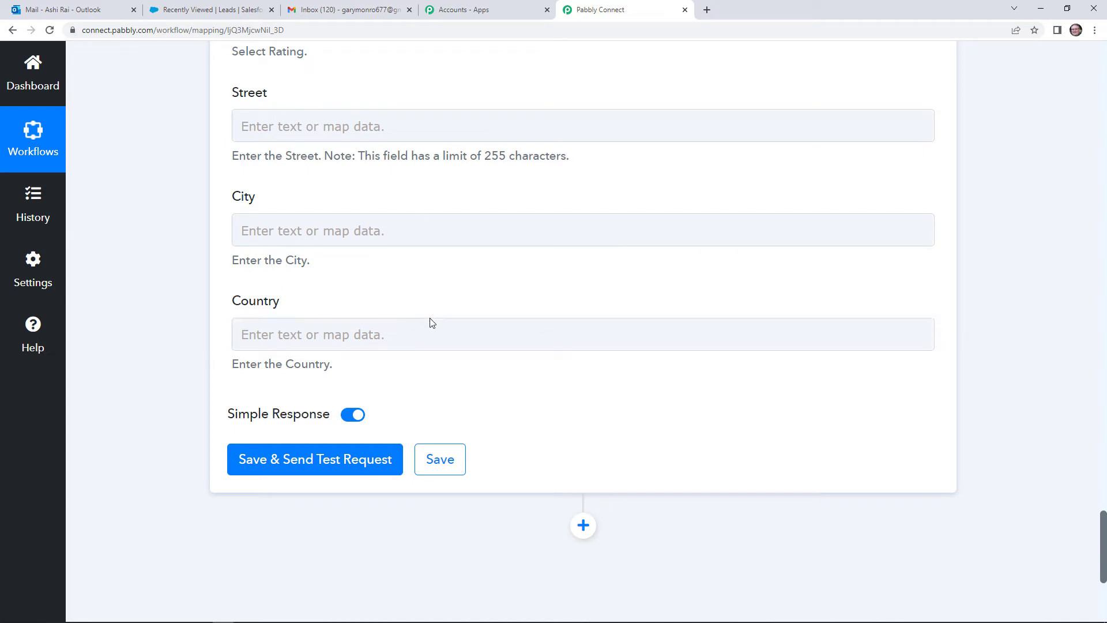
Step: Switch to Salesforce and check the Leads list before testing the Create Lead action
left_click(248, 5)
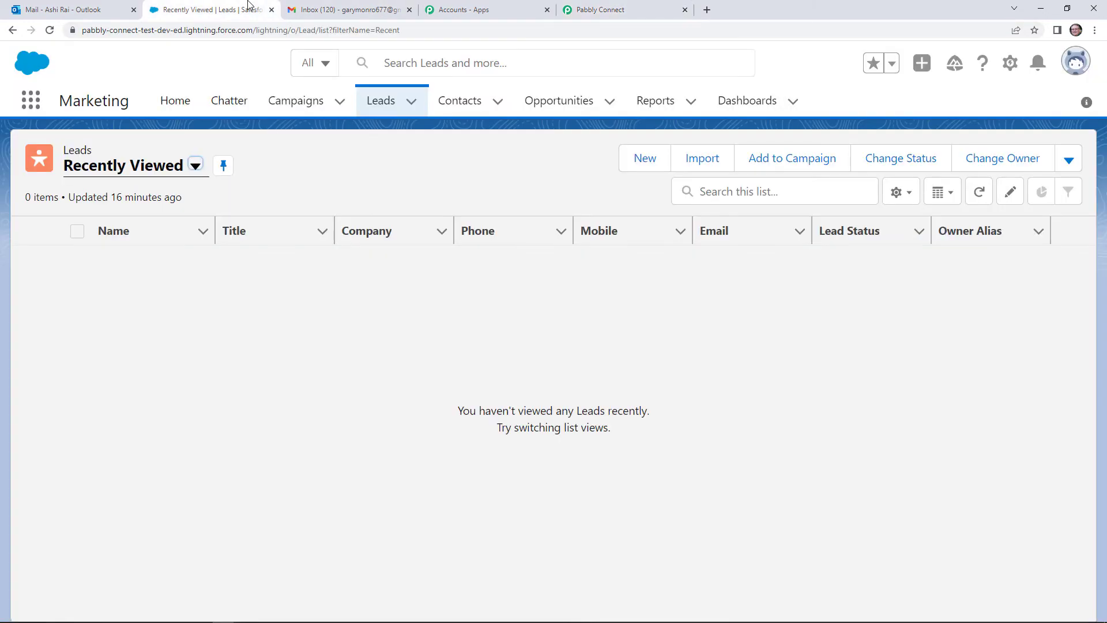
left_click(405, 106)
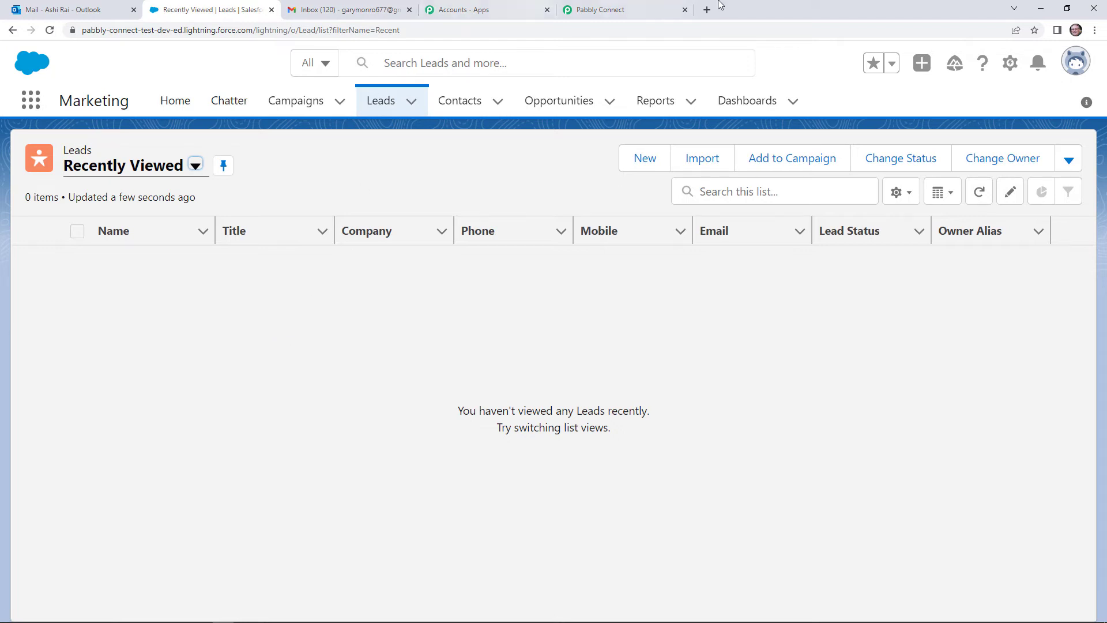
Step: Save the Create Lead action in Pabbly Connect with a test request, and return to the Salesforce Leads list
left_click(620, 10)
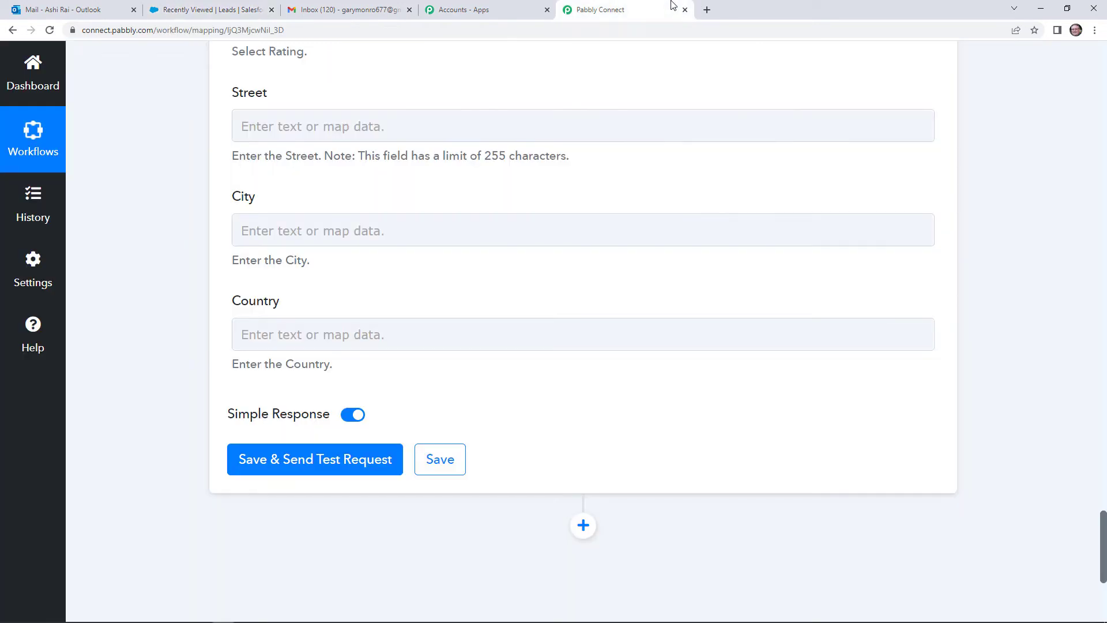
left_click(341, 465)
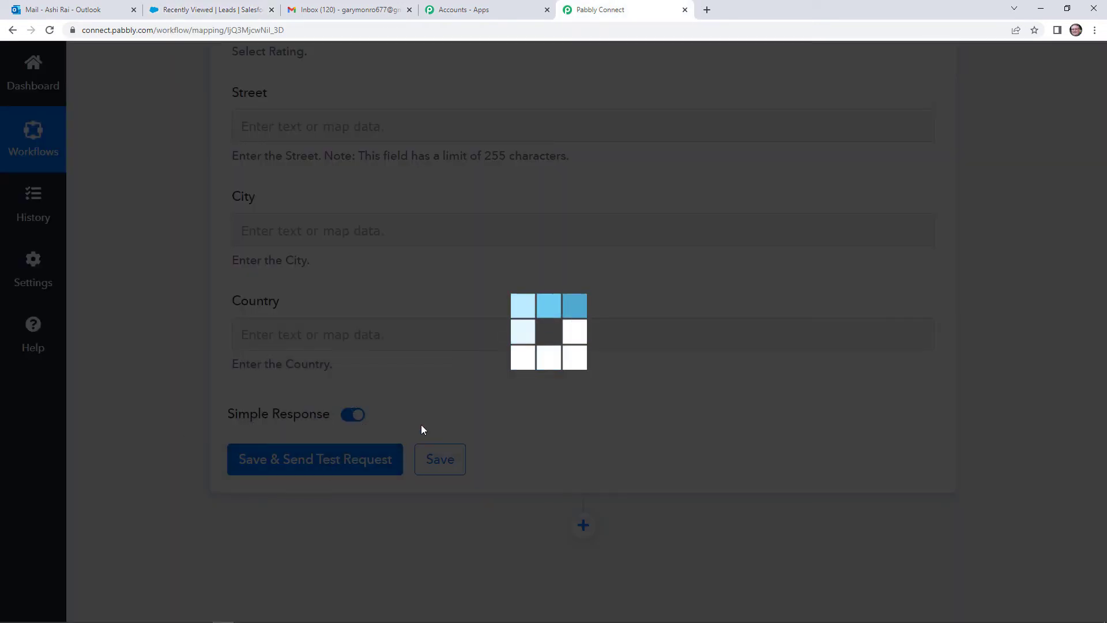
scroll(578, 440, "down", 3)
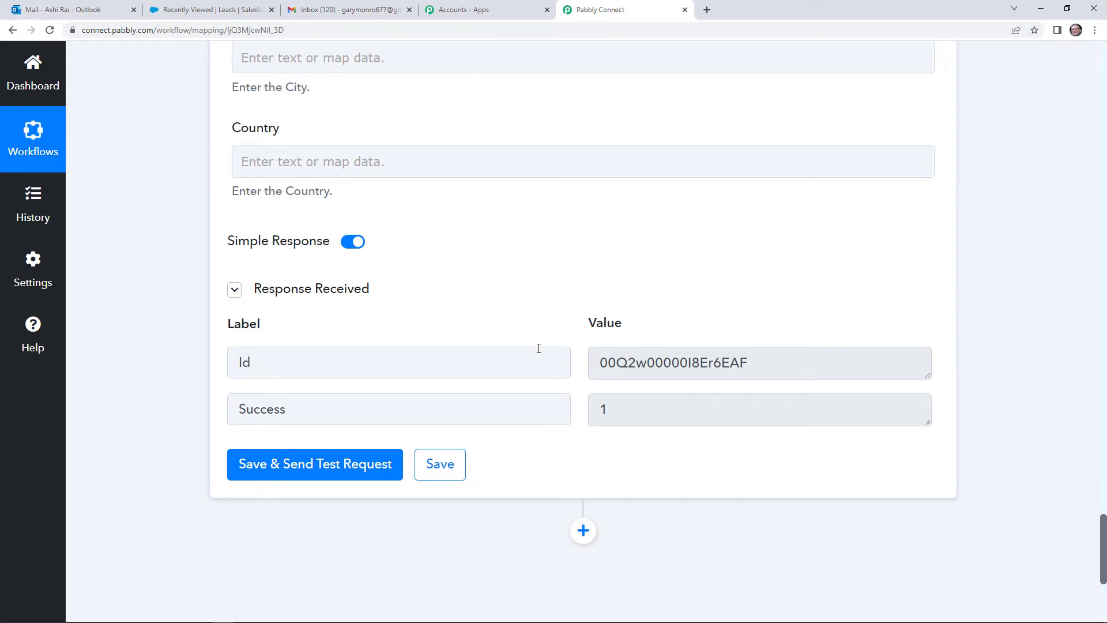
left_click(237, 9)
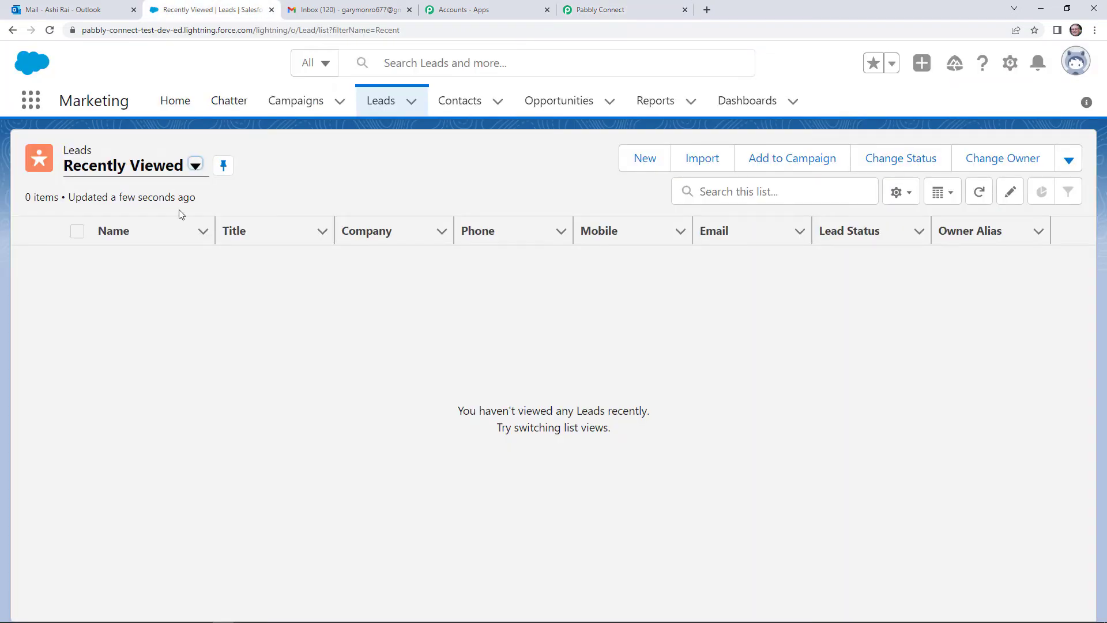
Step: Refresh the Salesforce Leads list to check the test lead, and save the Create Lead action in Pabbly Connect
key("F5")
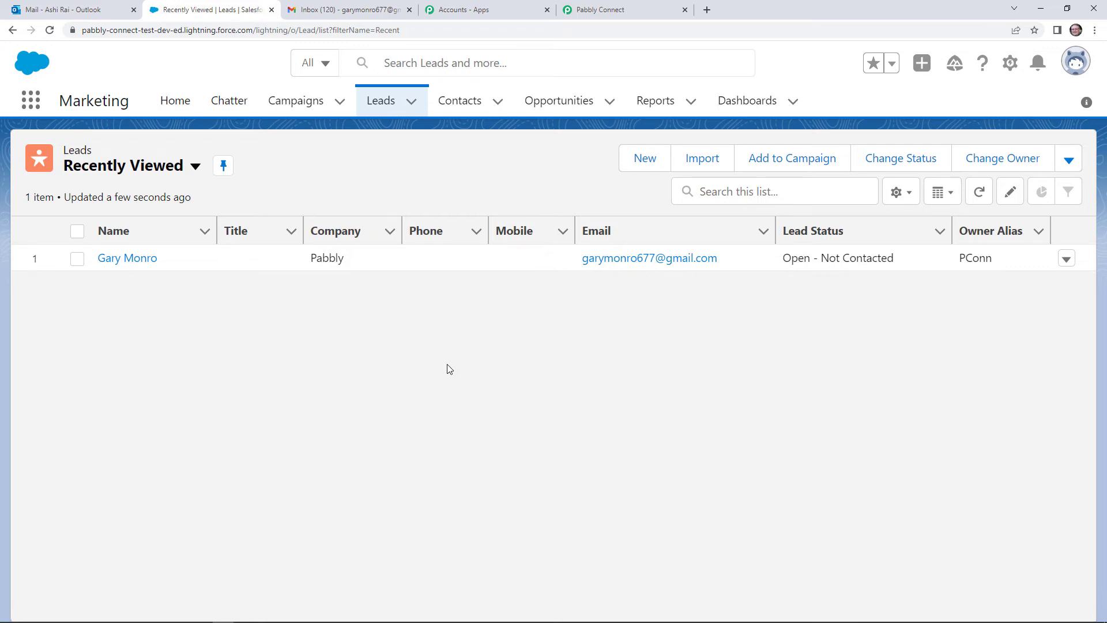
left_click(582, 10)
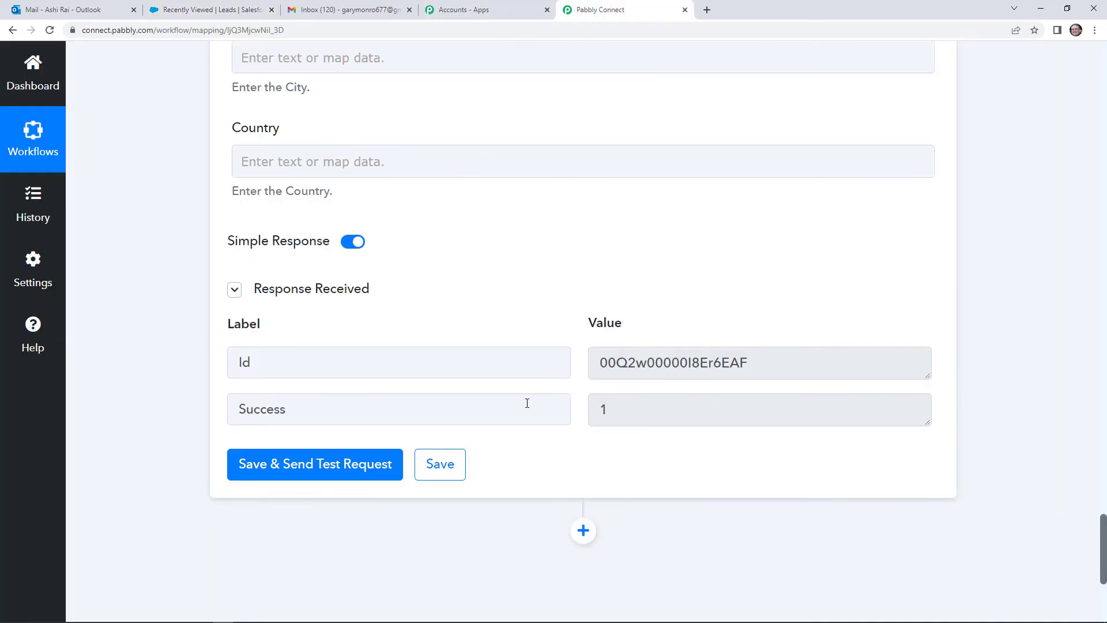
left_click(446, 470)
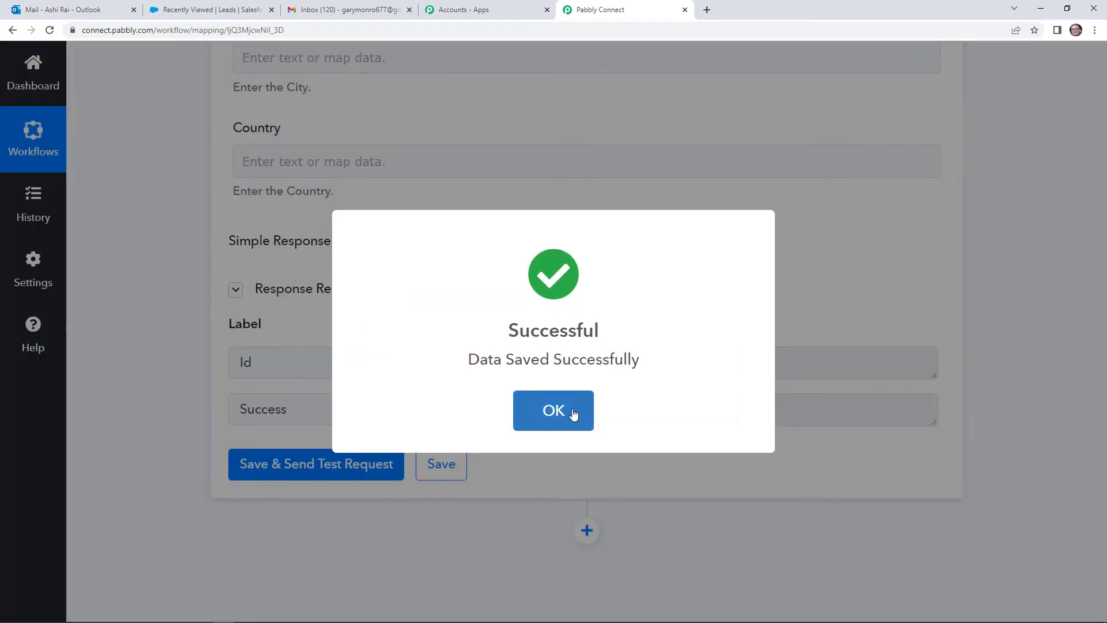
left_click(573, 413)
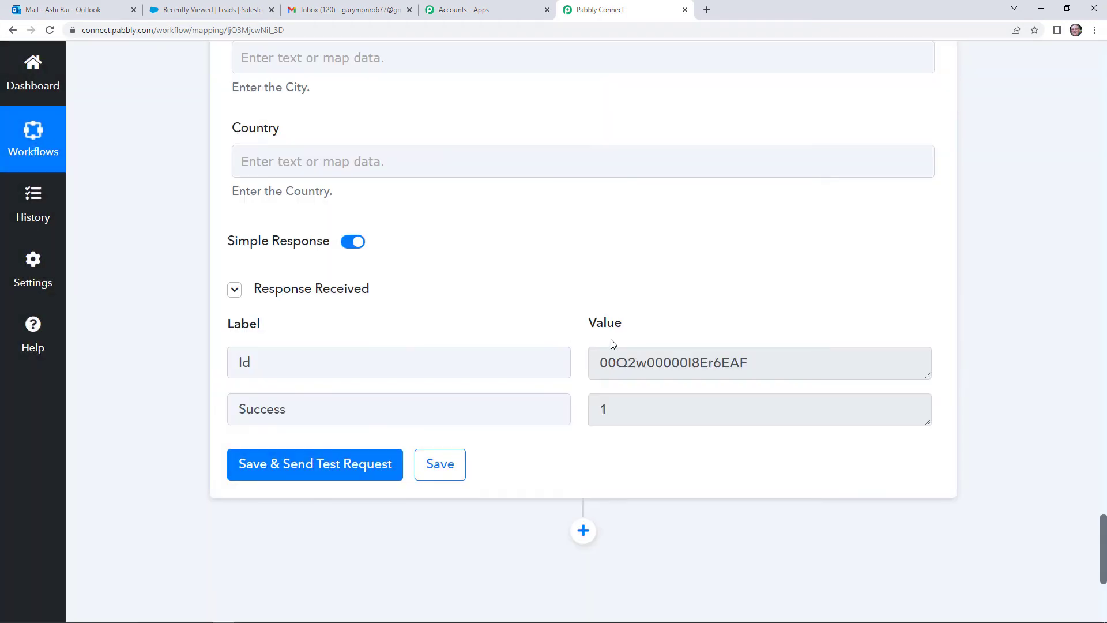
scroll(613, 344, "up", 4)
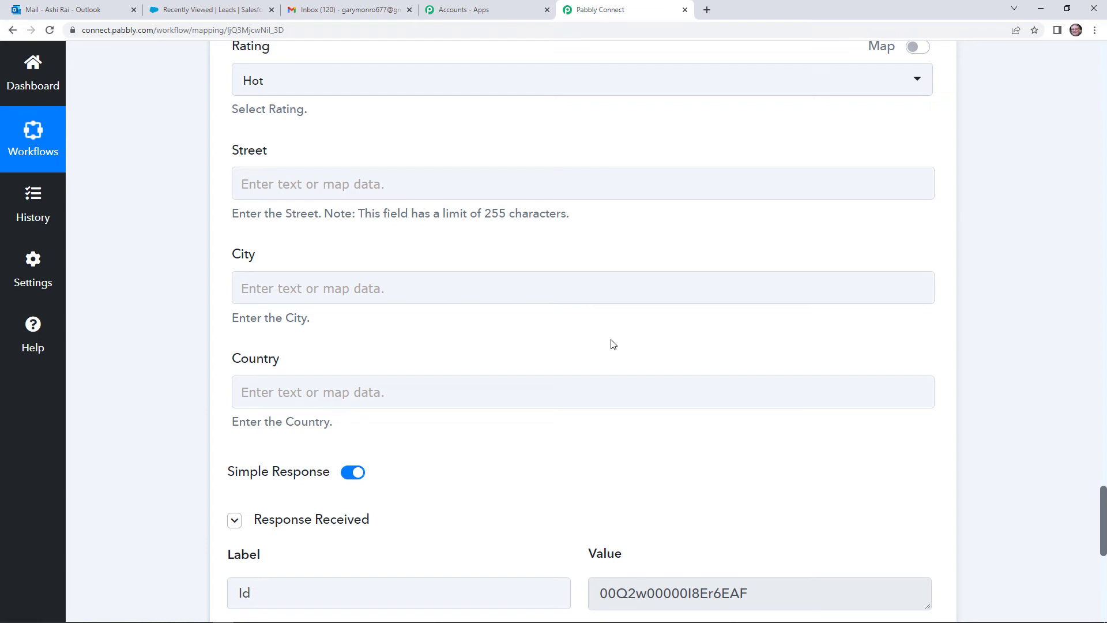
Step: Check the Outlook inbox, and send the drafted "Please do help me with" email from Gmail to the Outlook address
left_click(67, 8)
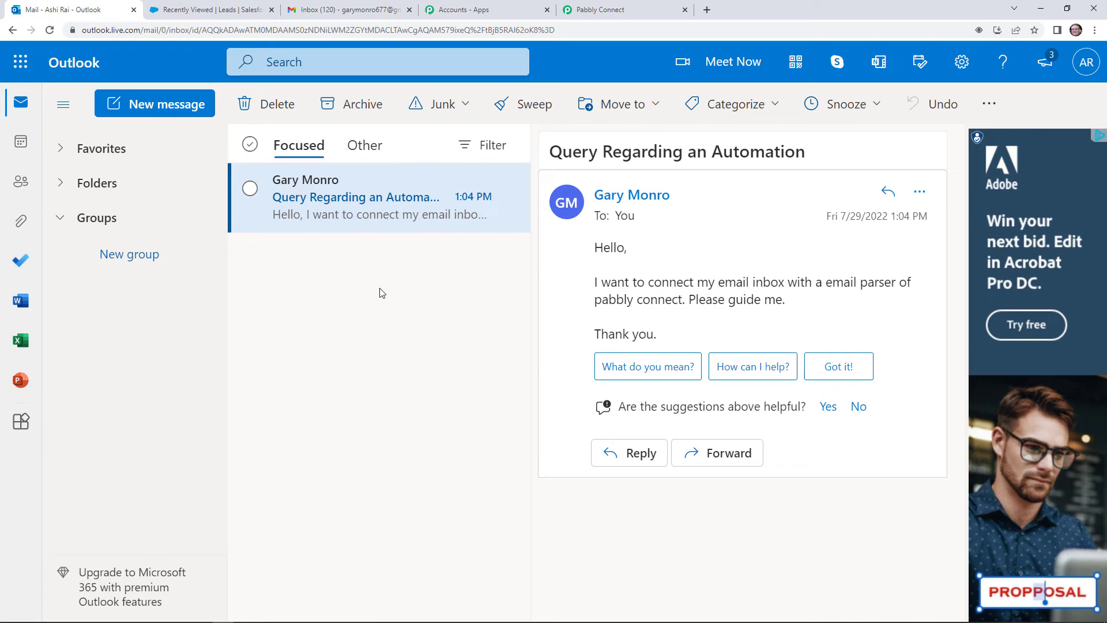
left_click(245, 614)
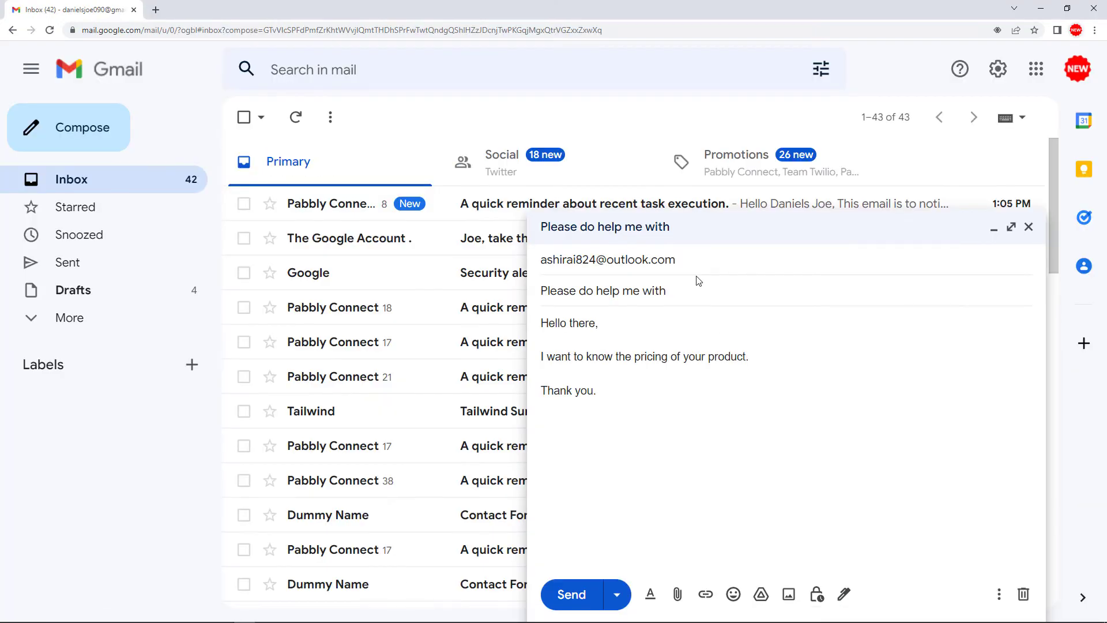
left_click(602, 259)
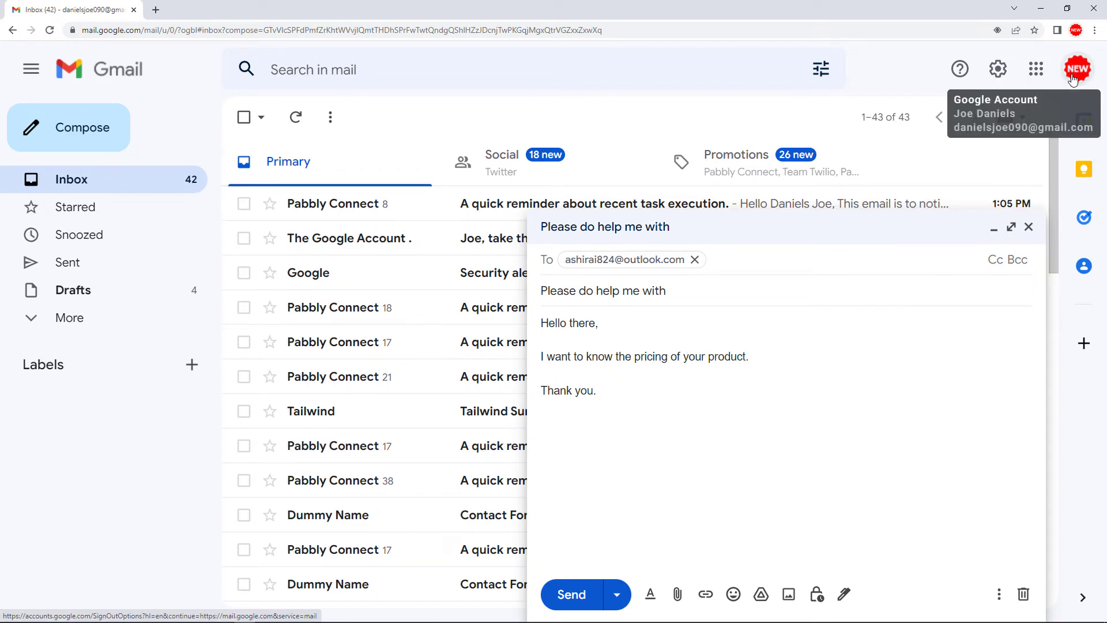
left_click(581, 593)
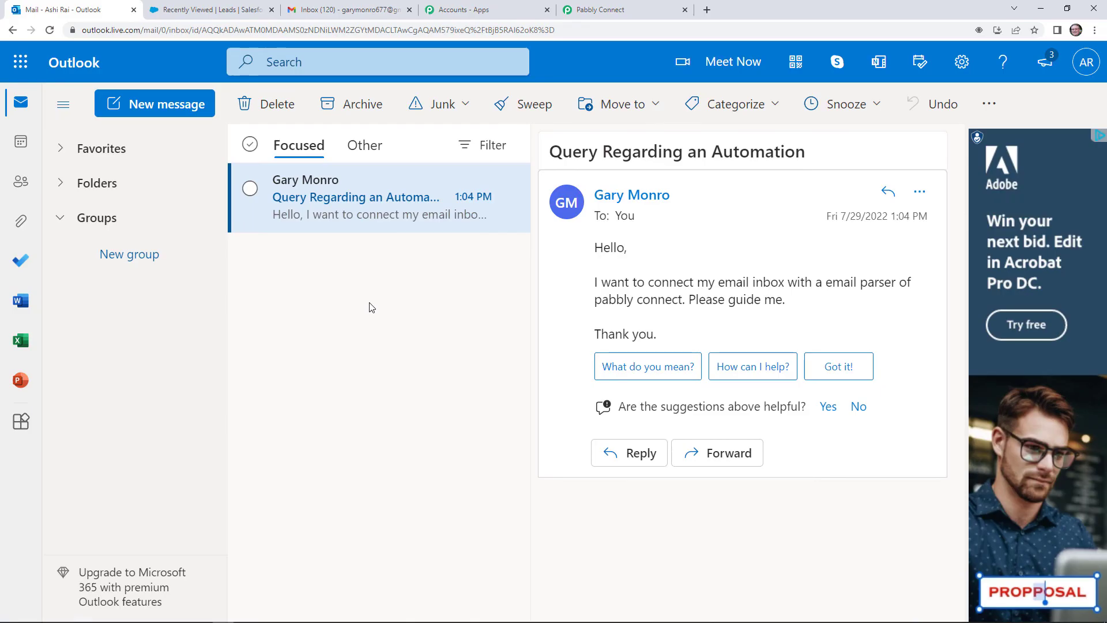
Step: Refresh the Leads list in Salesforce and open the "Please do help me with" email in the Outlook inbox
left_click(225, 7)
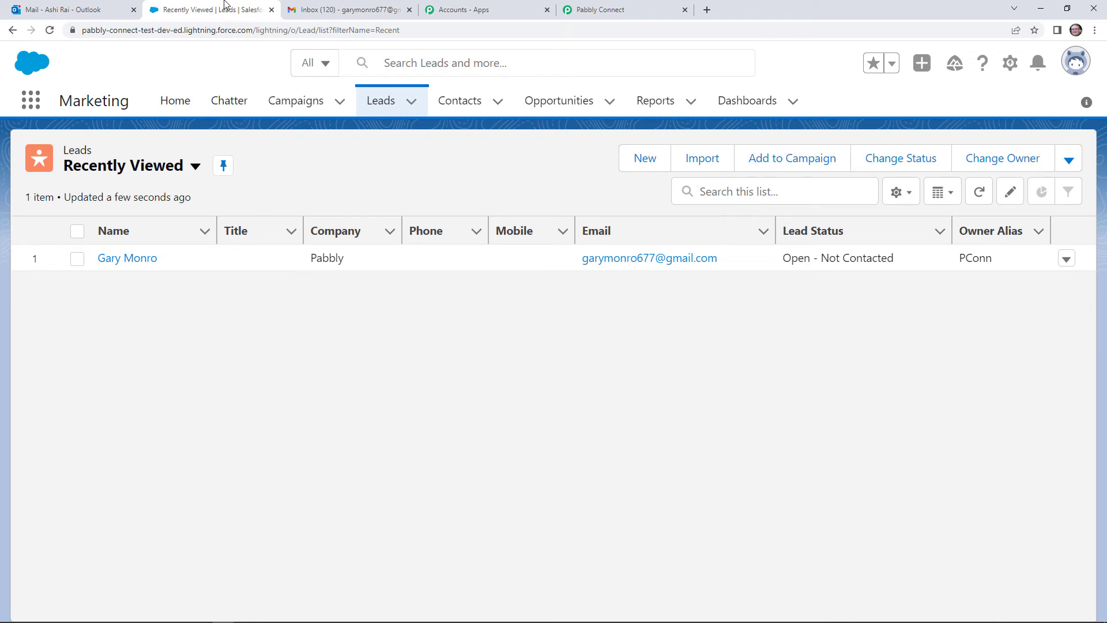
key("F5")
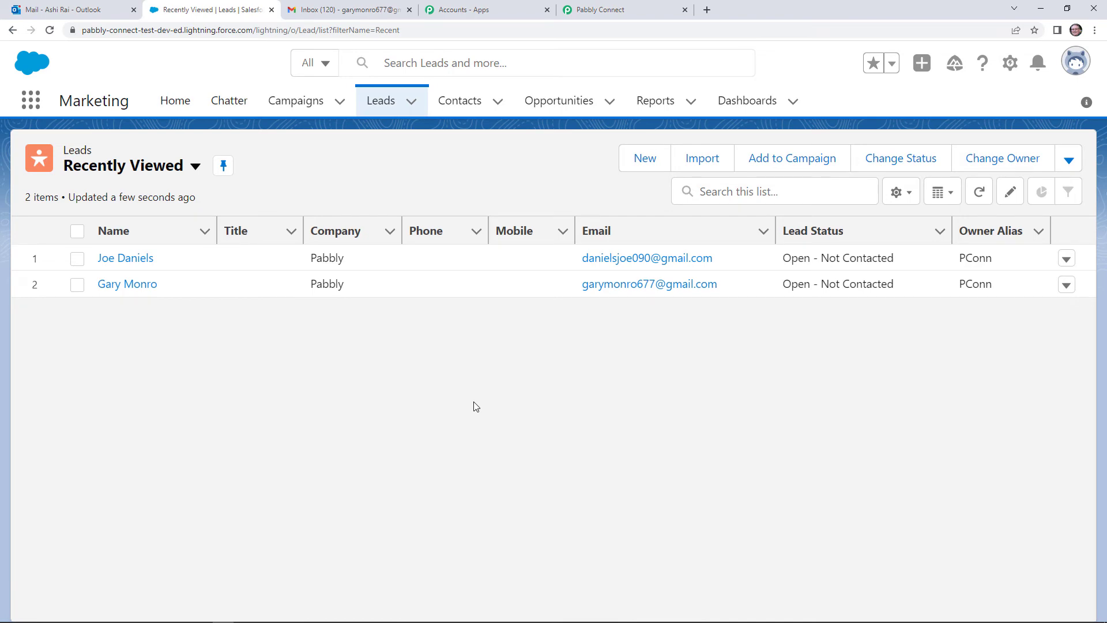
left_click(124, 5)
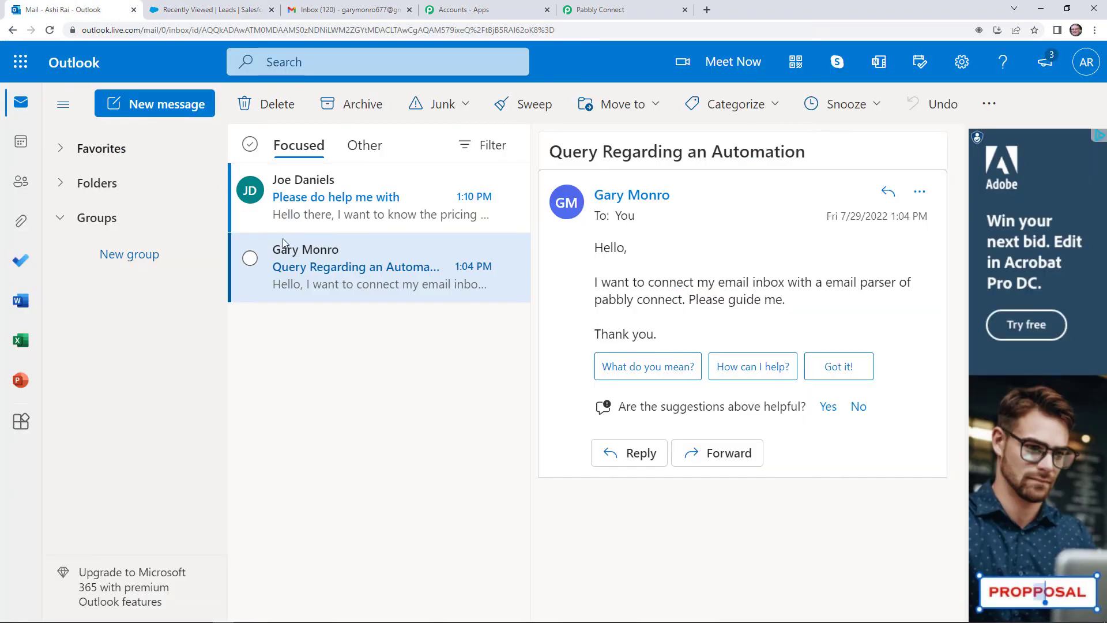
left_click(332, 213)
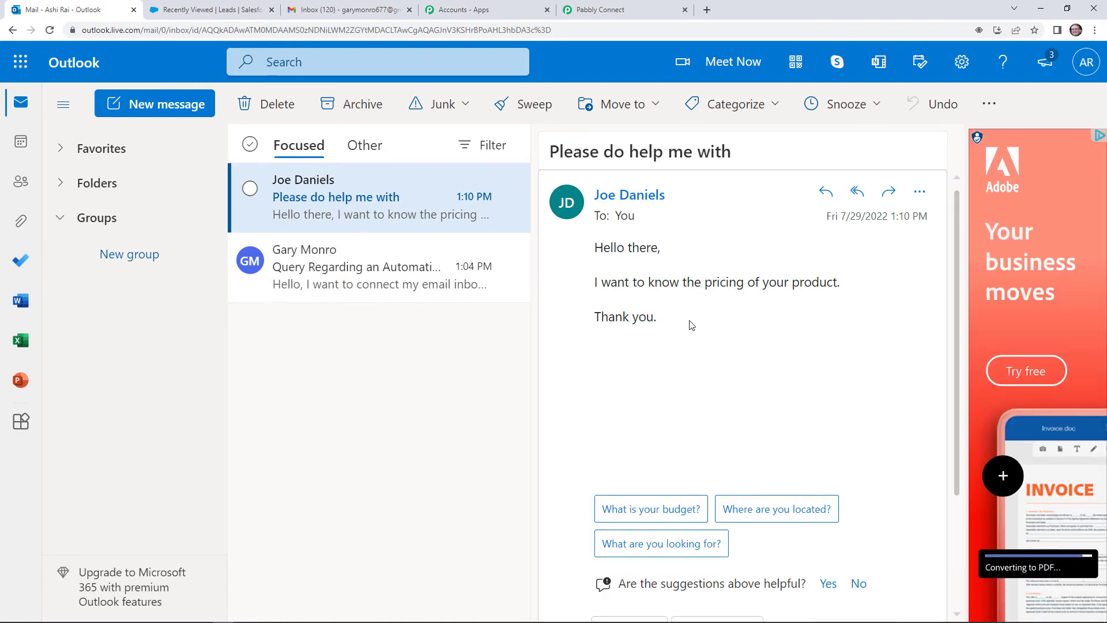
Step: Switch to Pabbly Connect and review the workflow from the Email Parser trigger to the Create Lead name fields
left_click(594, 10)
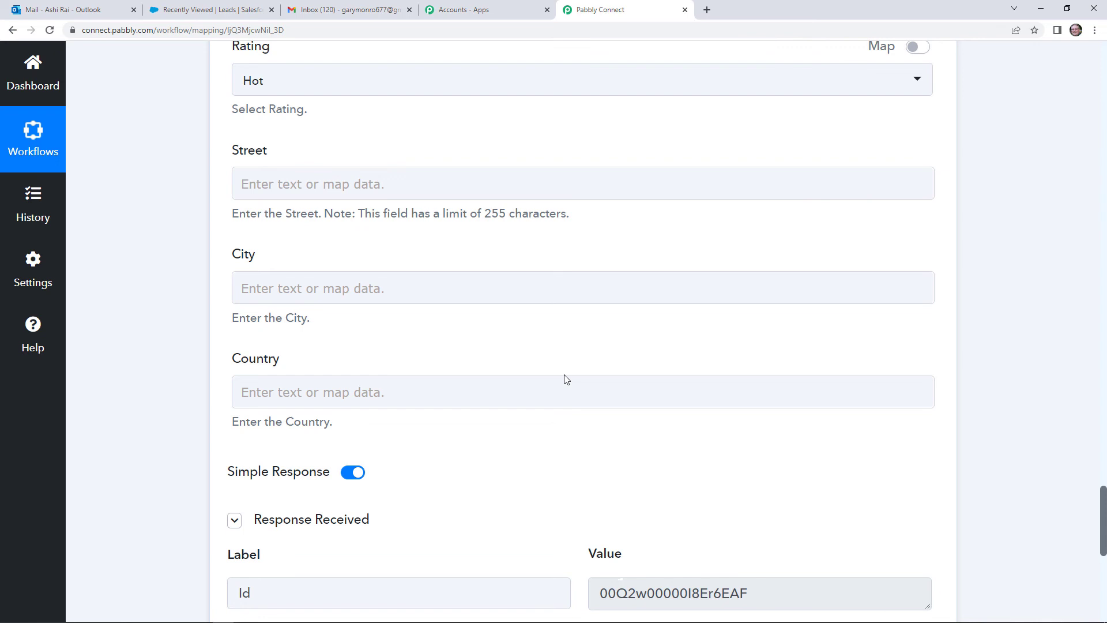
left_click_drag(1103, 493, 1101, 59)
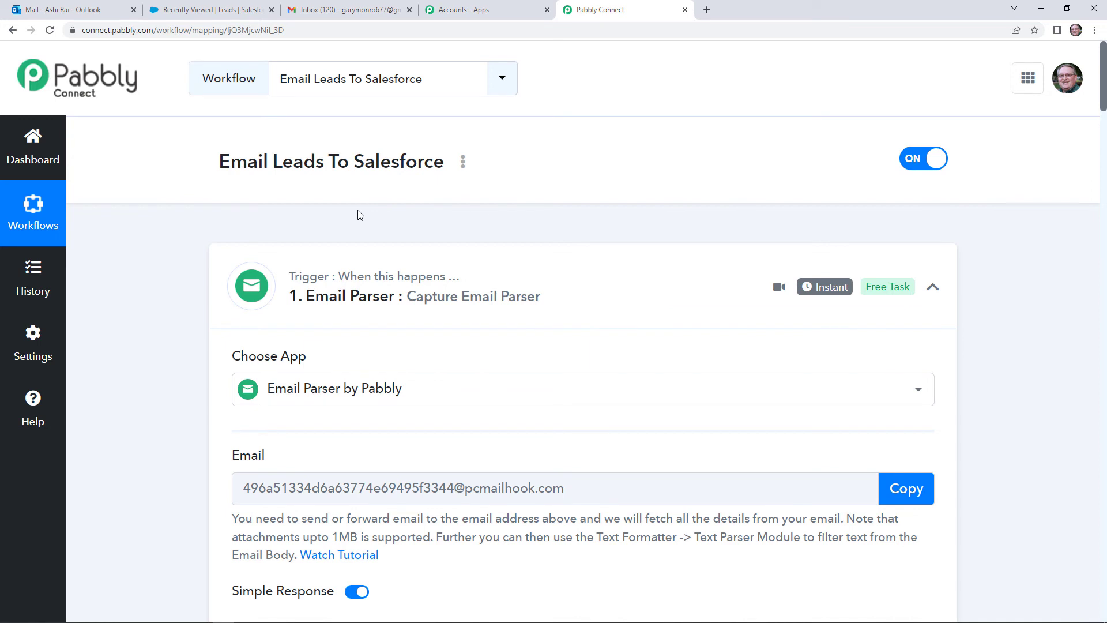
scroll(501, 225, "down", 2)
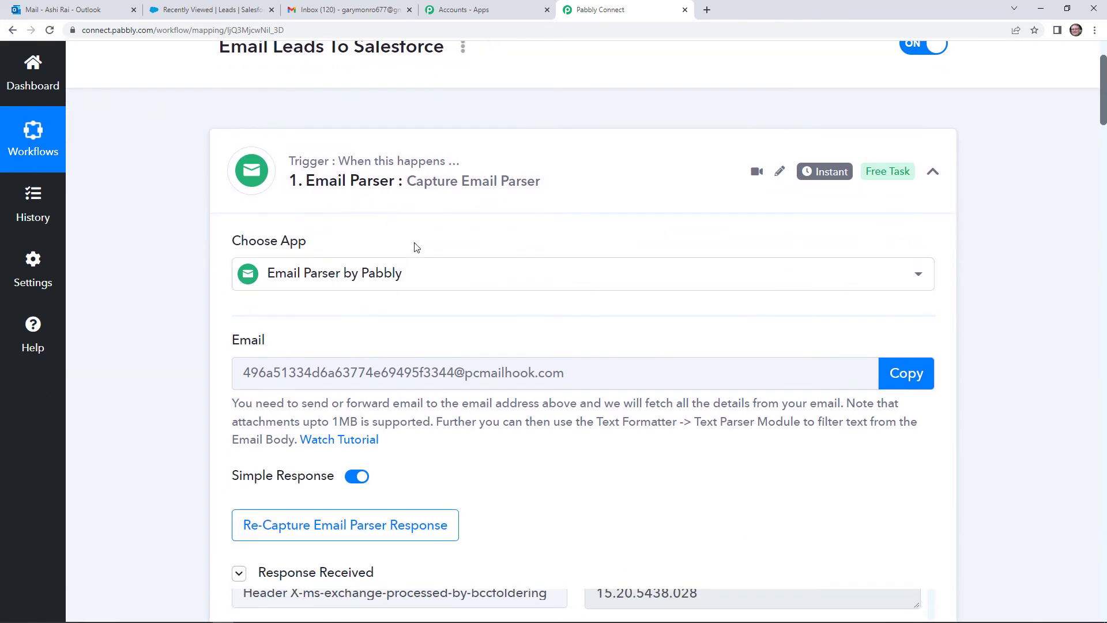
scroll(363, 297, "down", 2)
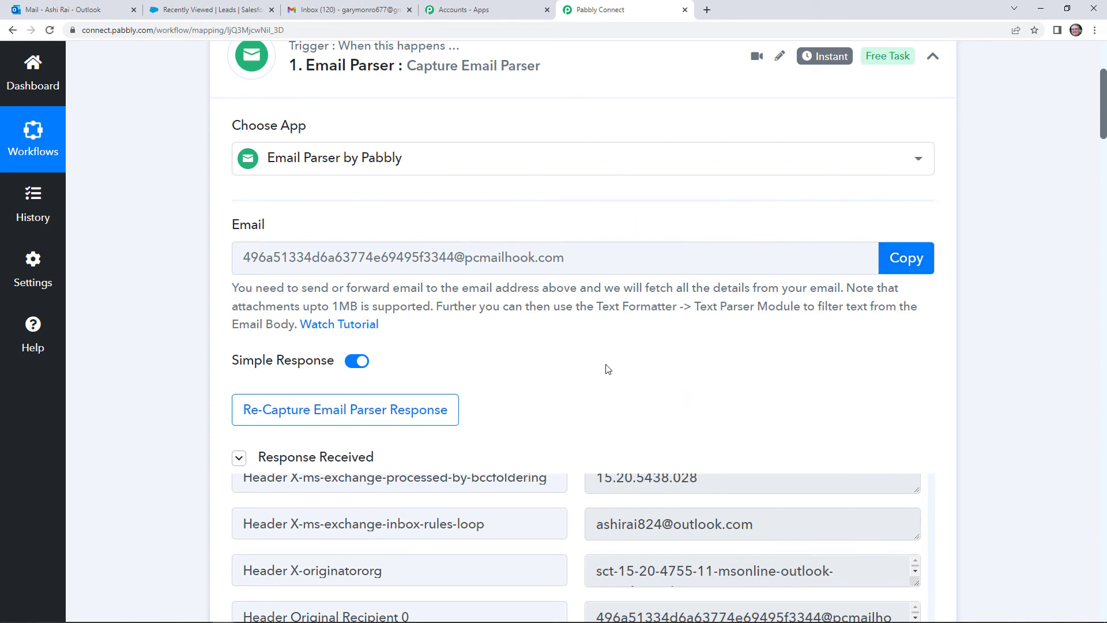
scroll(656, 397, "down", 4)
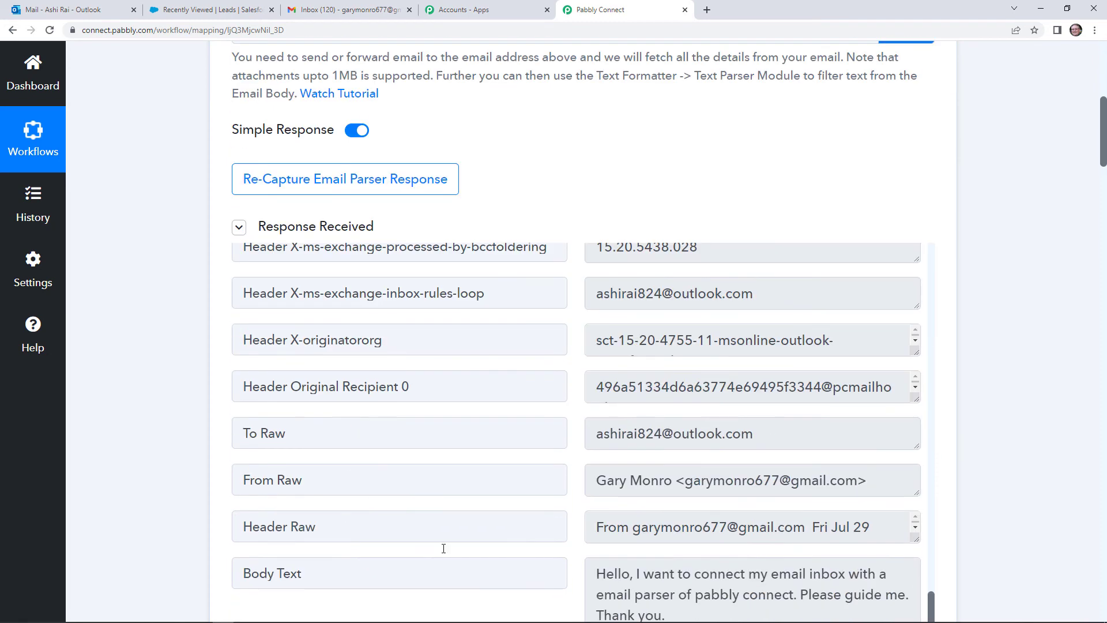
scroll(1009, 381, "down", 20)
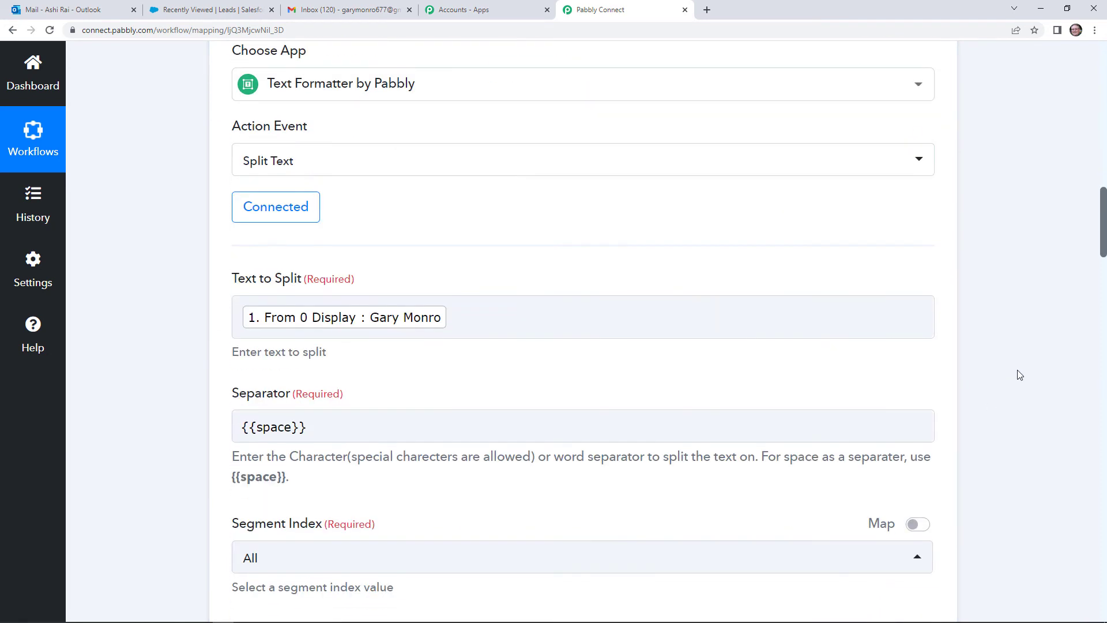
scroll(1014, 392, "down", 2)
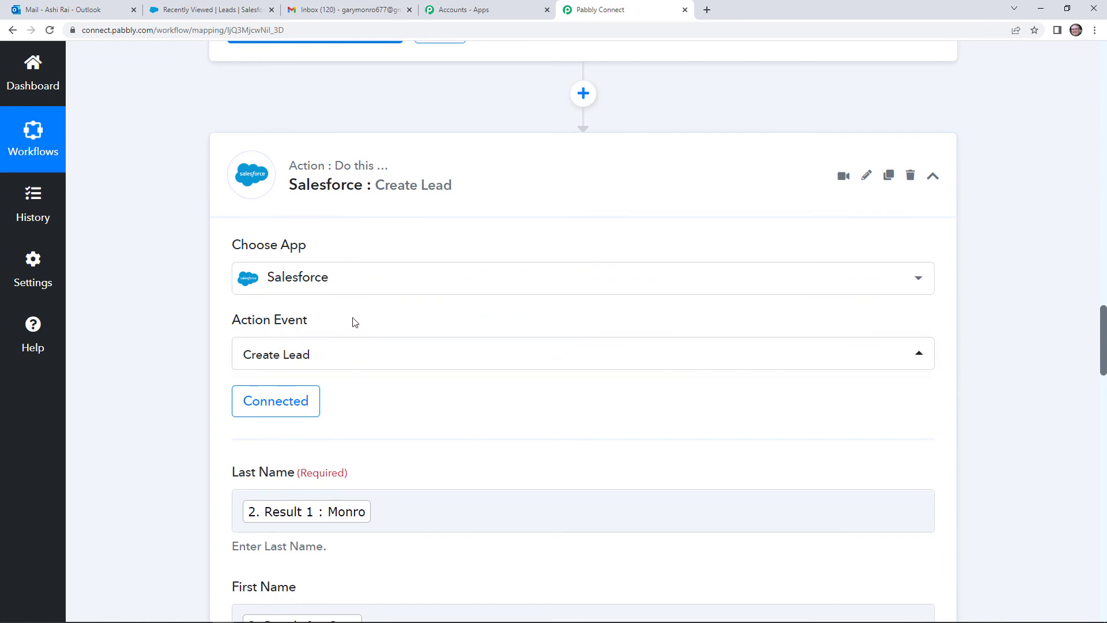
scroll(444, 382, "down", 3)
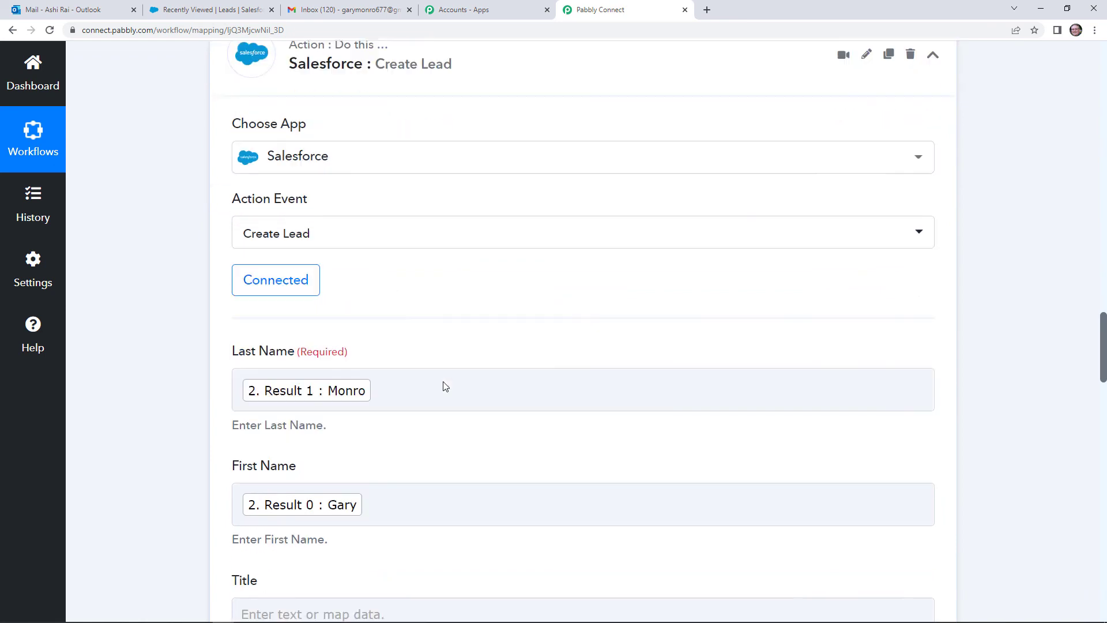
scroll(450, 289, "down", 2)
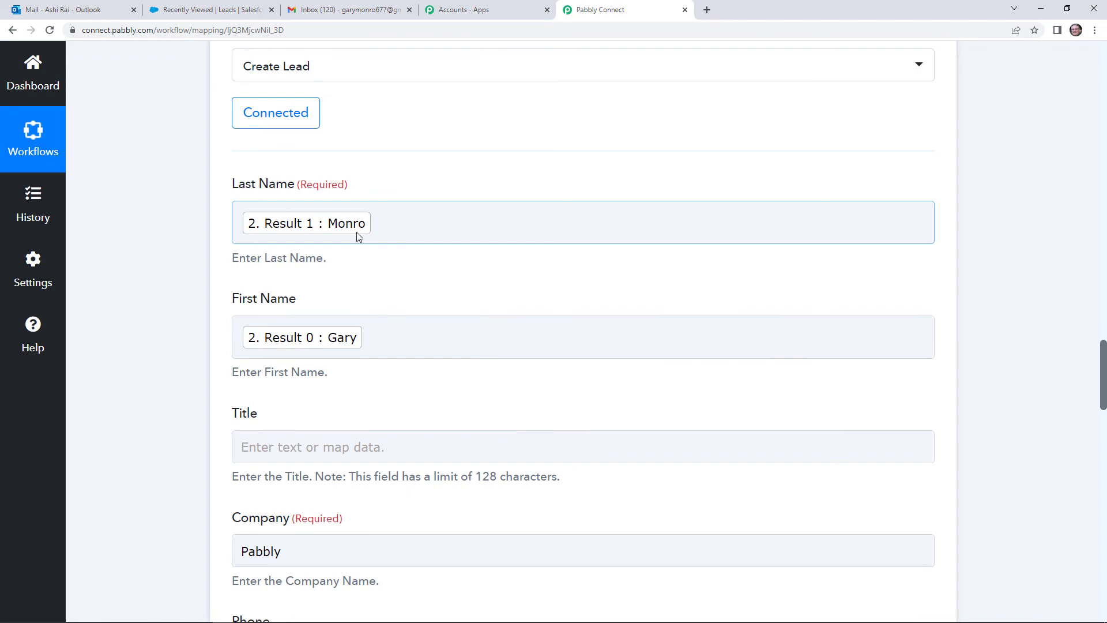
Step: Recheck the Split Text settings and response, and the Create Lead field mappings down to the action's test response
scroll(462, 302, "up", 20)
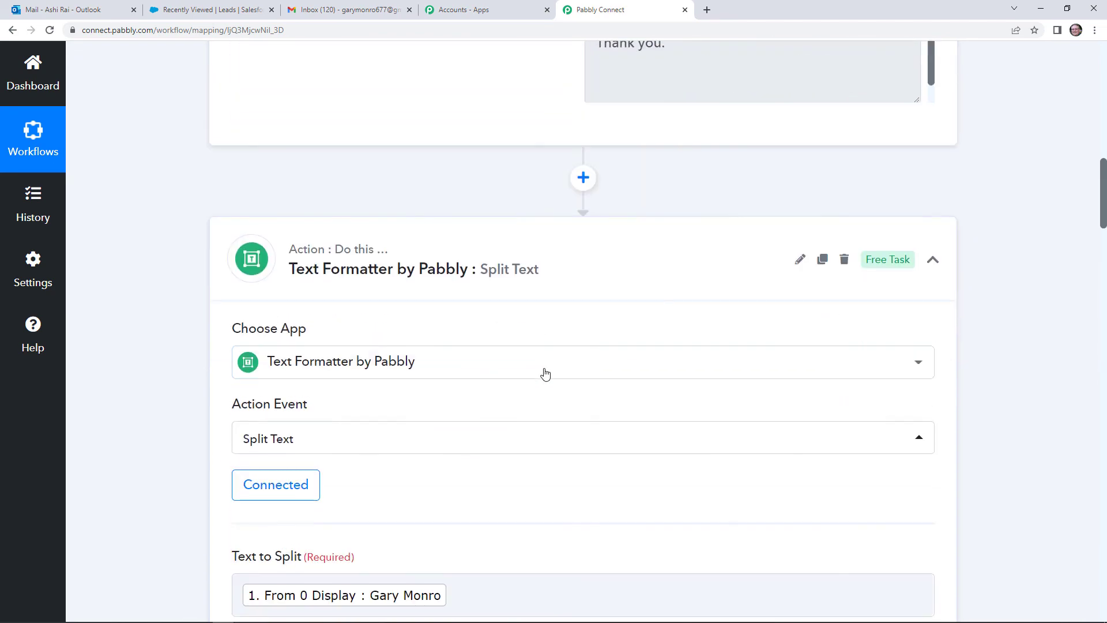
scroll(422, 246, "down", 2)
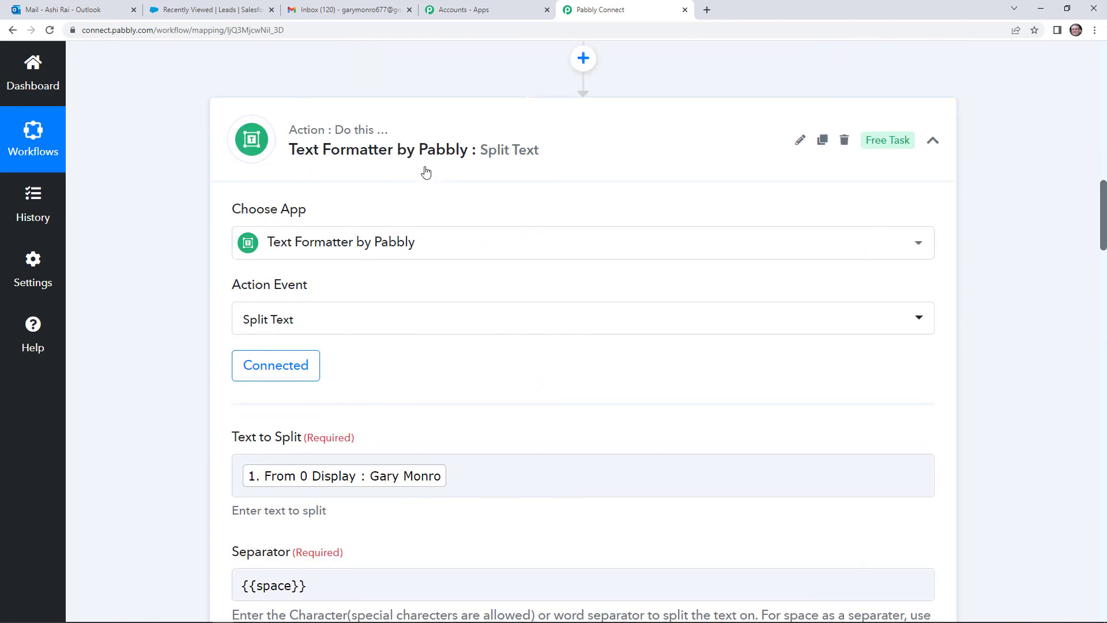
scroll(435, 330, "down", 1)
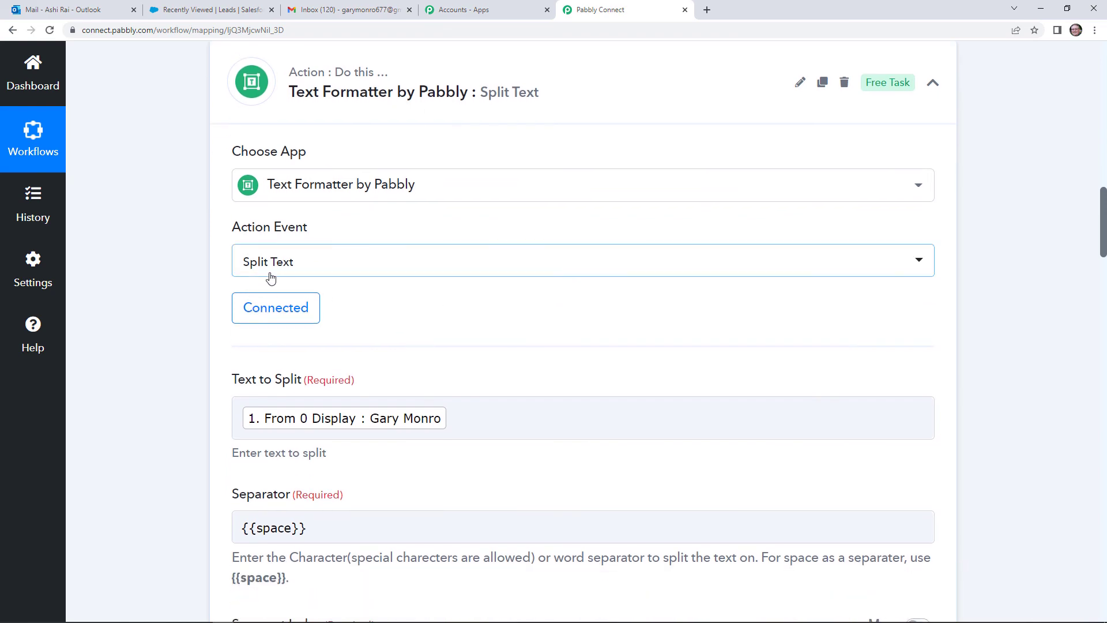
scroll(383, 383, "down", 5)
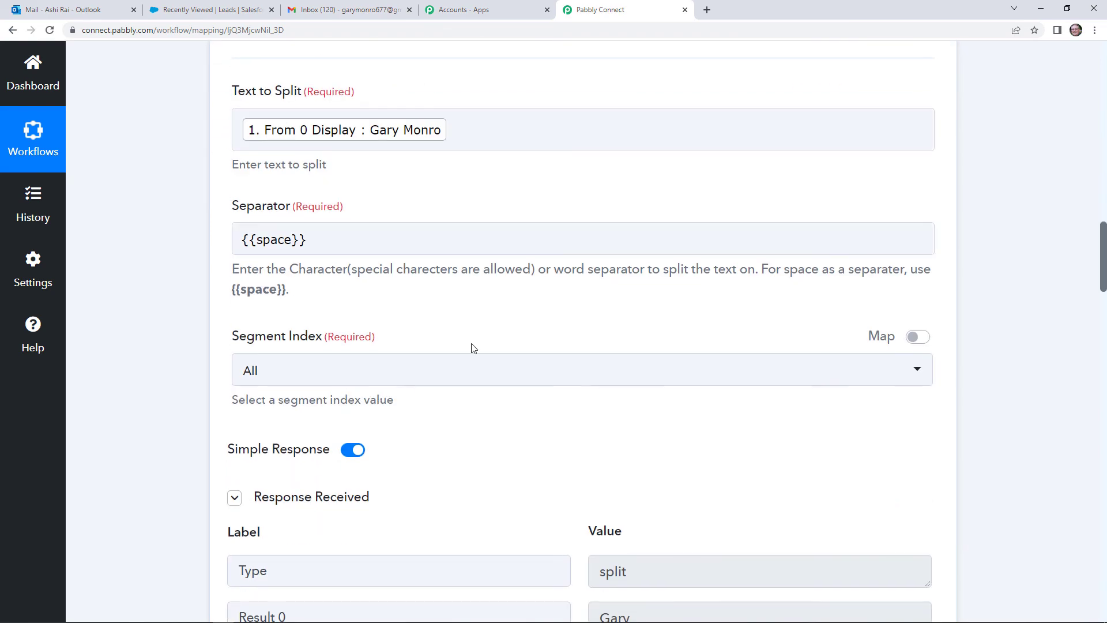
scroll(472, 347, "down", 3)
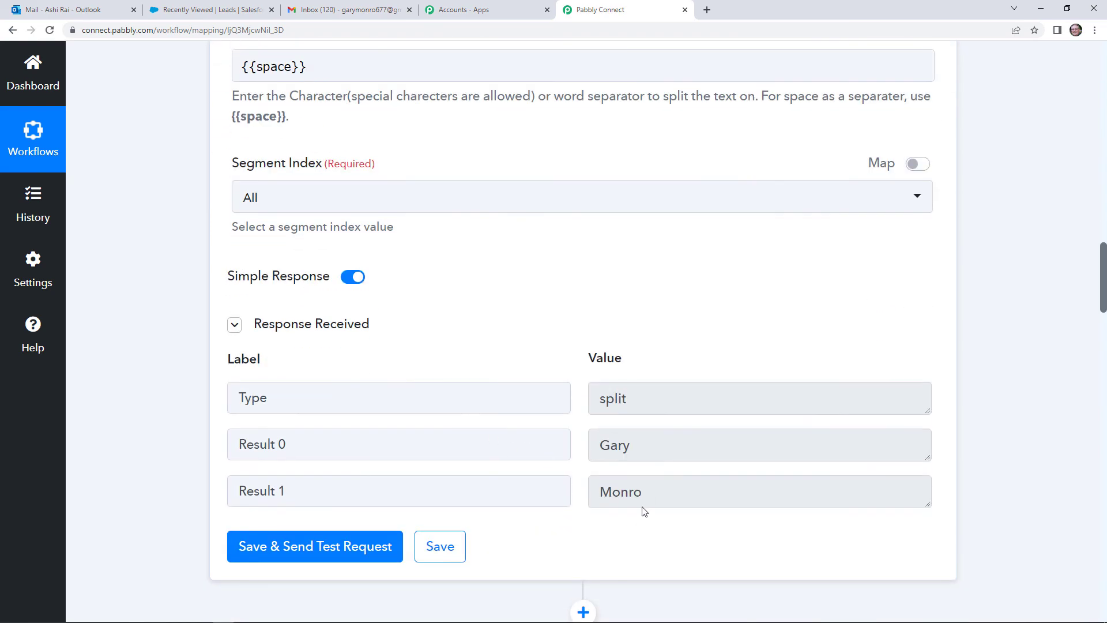
scroll(662, 554, "down", 11)
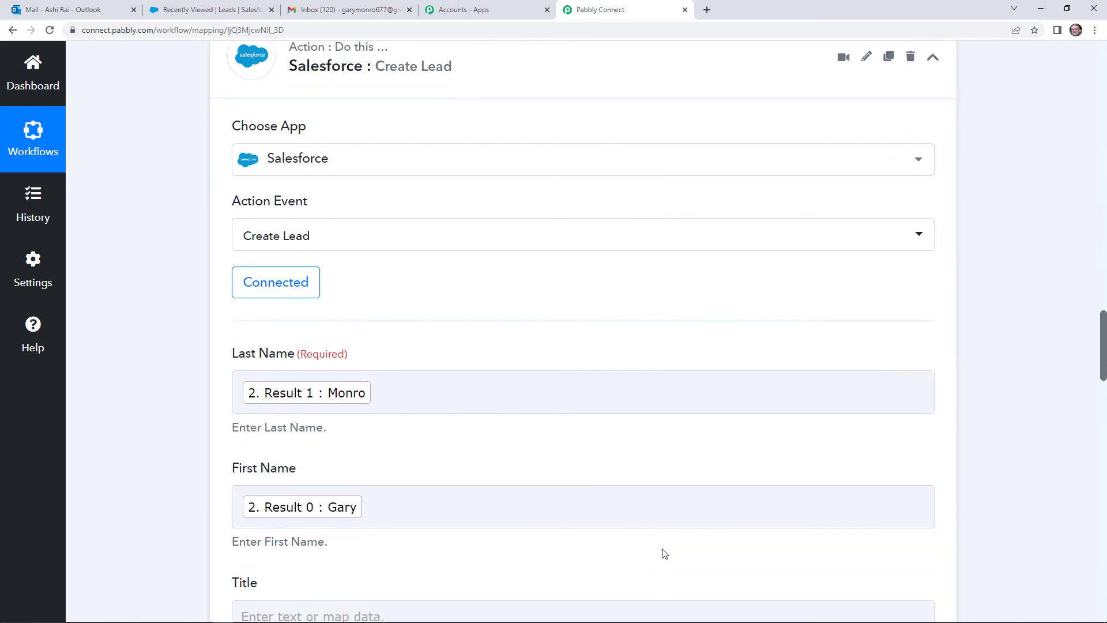
scroll(576, 519, "down", 3)
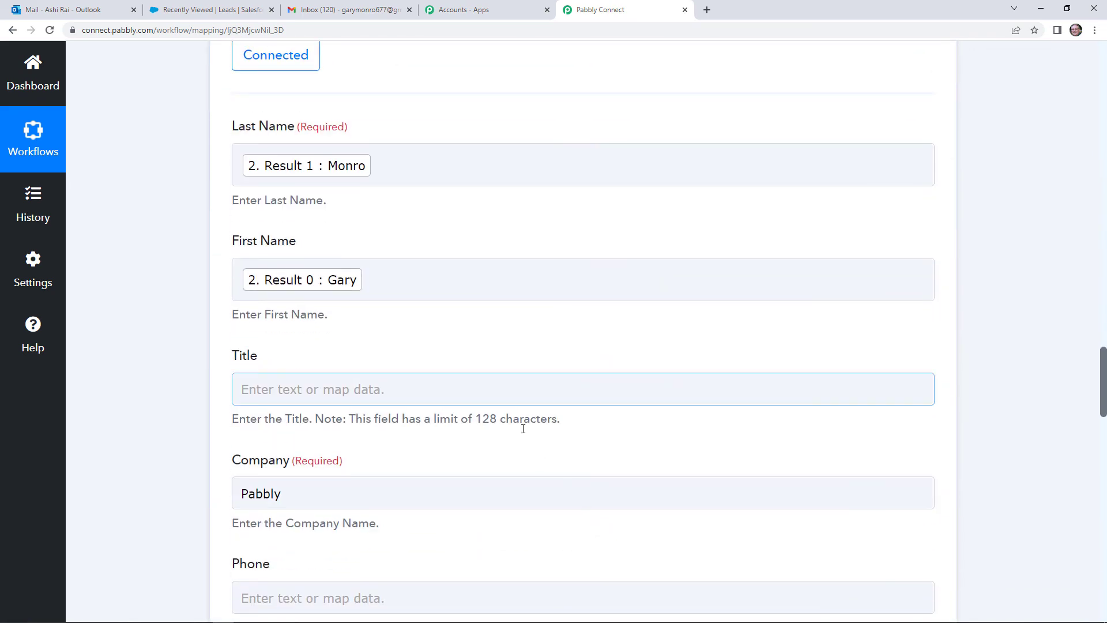
scroll(609, 355, "down", 4)
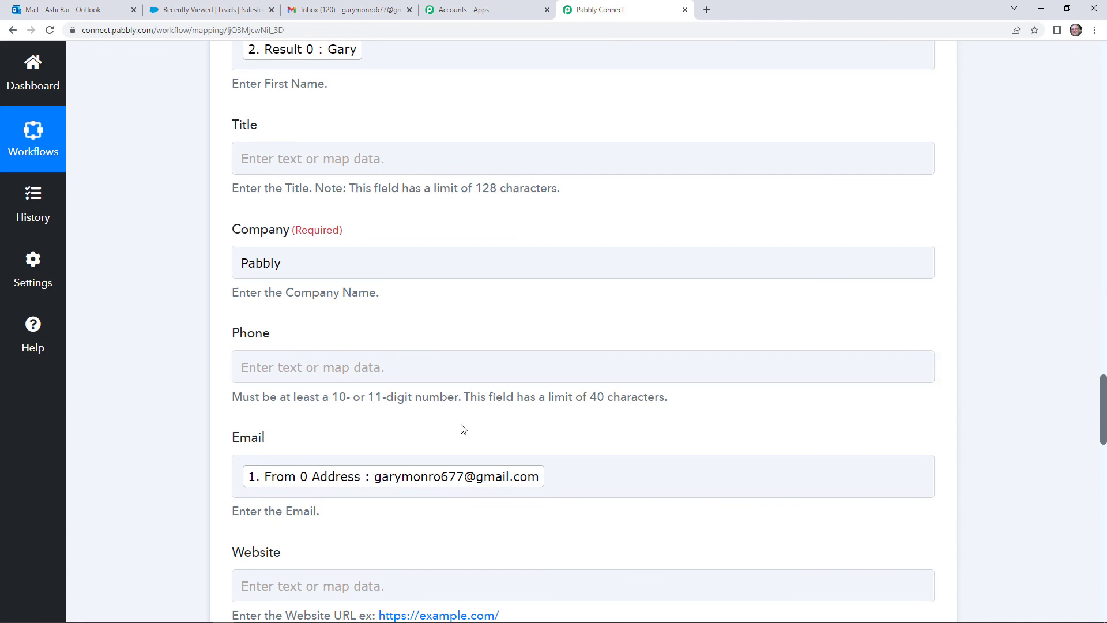
scroll(473, 467, "down", 4)
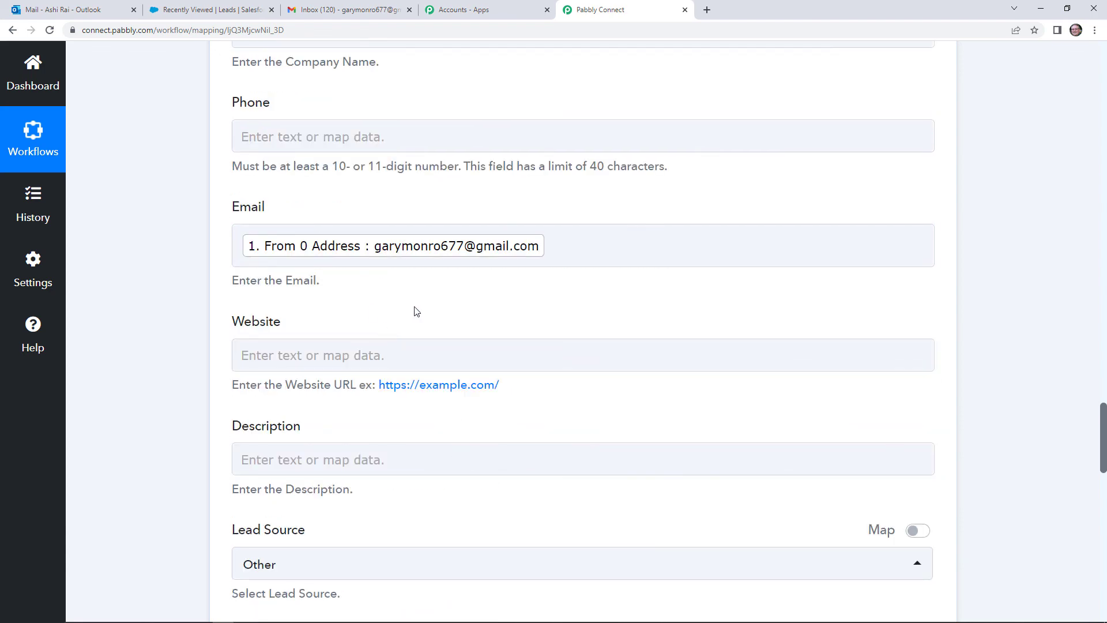
scroll(444, 358, "down", 3)
scroll(455, 392, "down", 7)
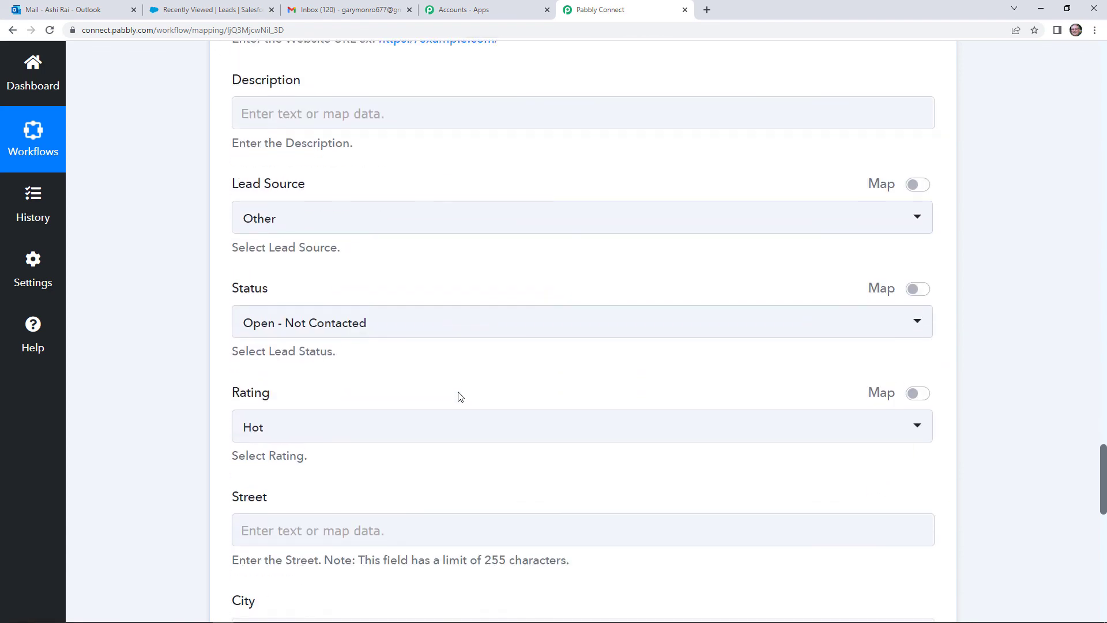
scroll(461, 406, "down", 5)
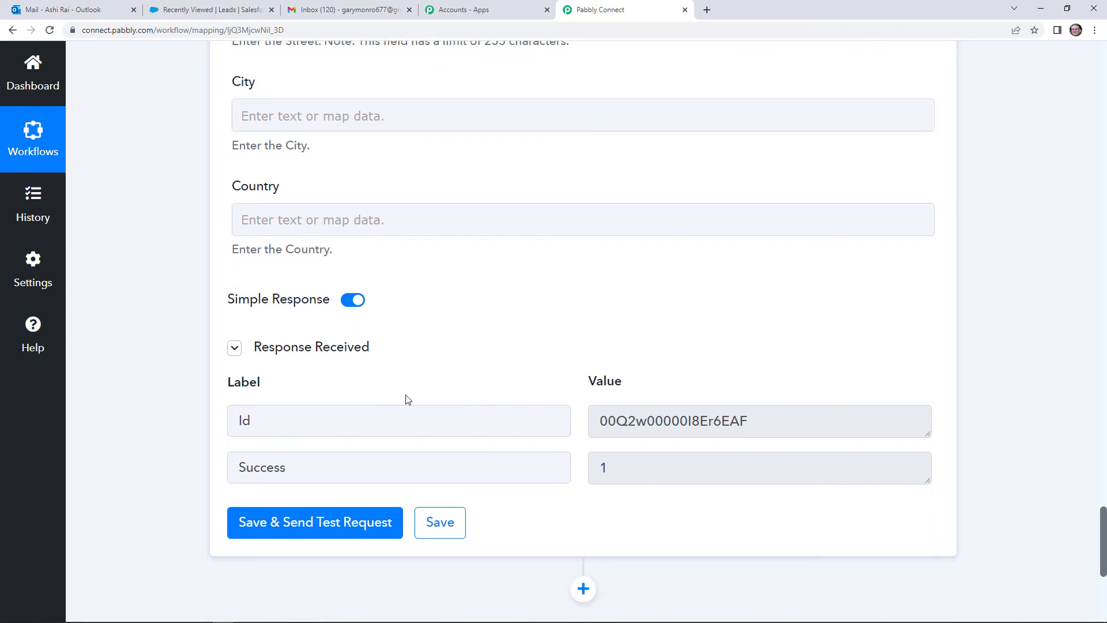
Step: Generate the share link for the Email Leads To Salesforce workflow
left_click_drag(1102, 559, 1103, 80)
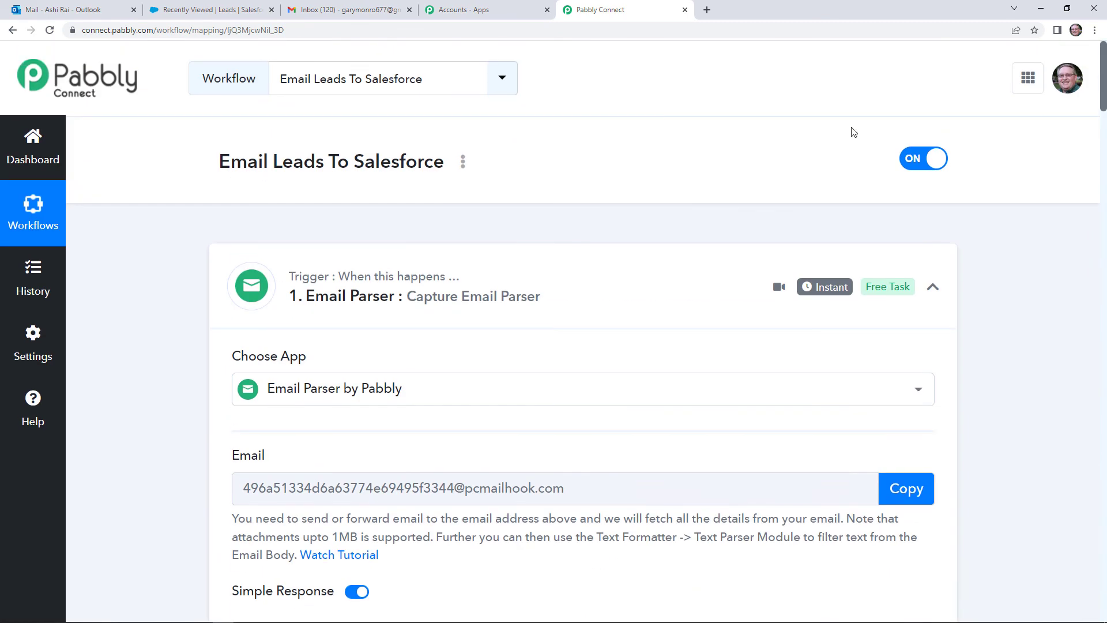
left_click(462, 163)
left_click(424, 246)
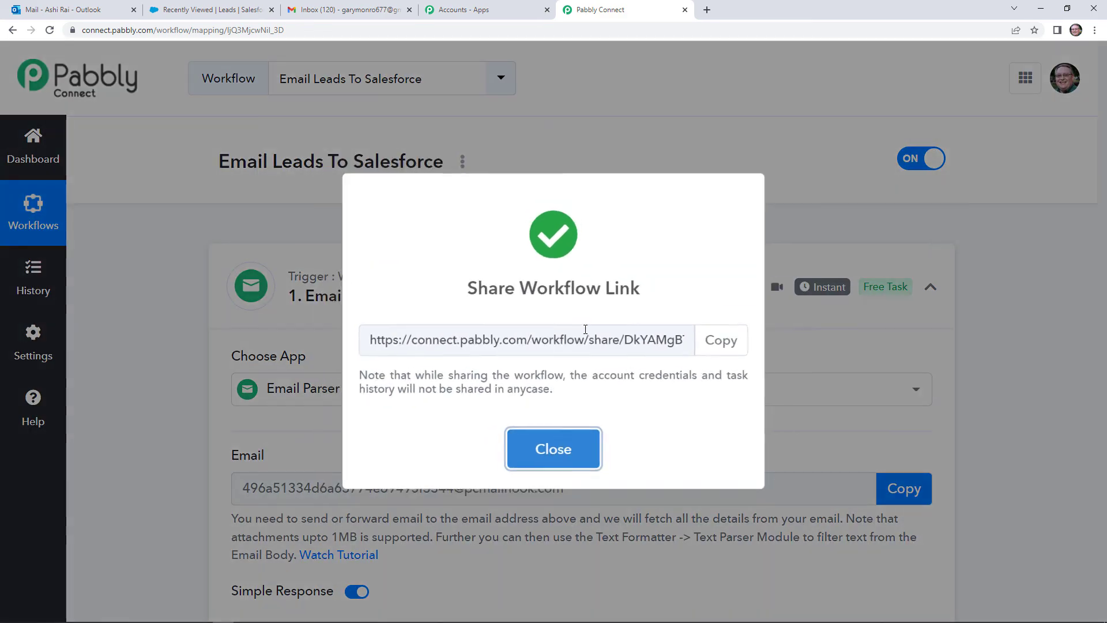